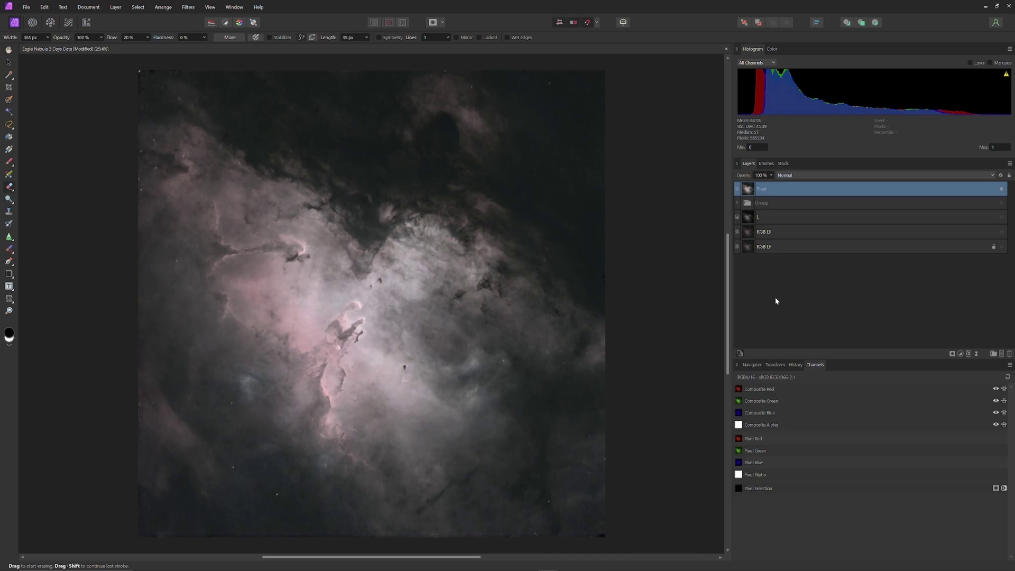
Select the L luminance layer in the colour composite
{"action": "left_click", "coordinate": [774, 221]}
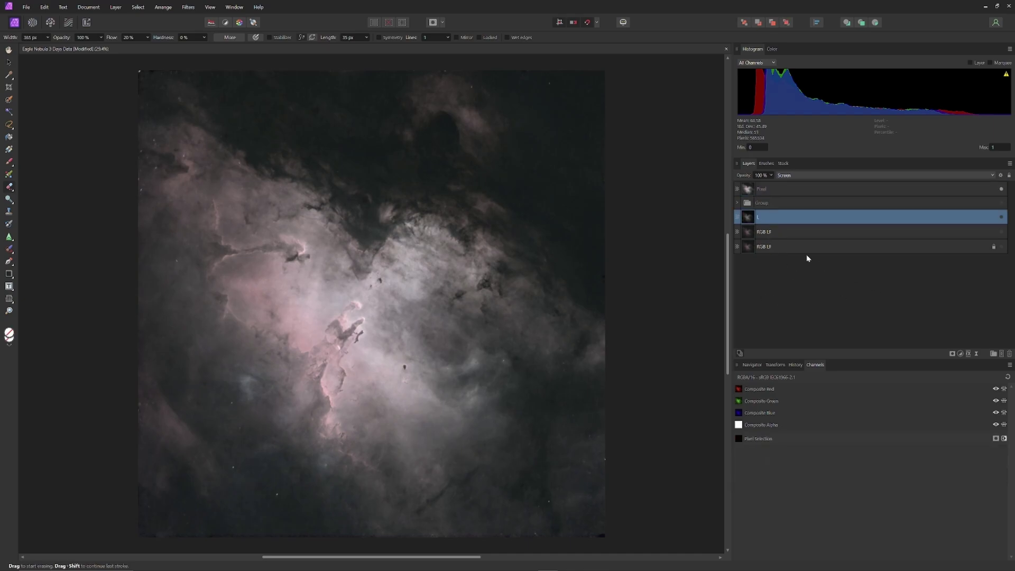
Duplicate L, move the visible copy to the top and set it to Normal blending
{"action": "right_click", "coordinate": [791, 213]}
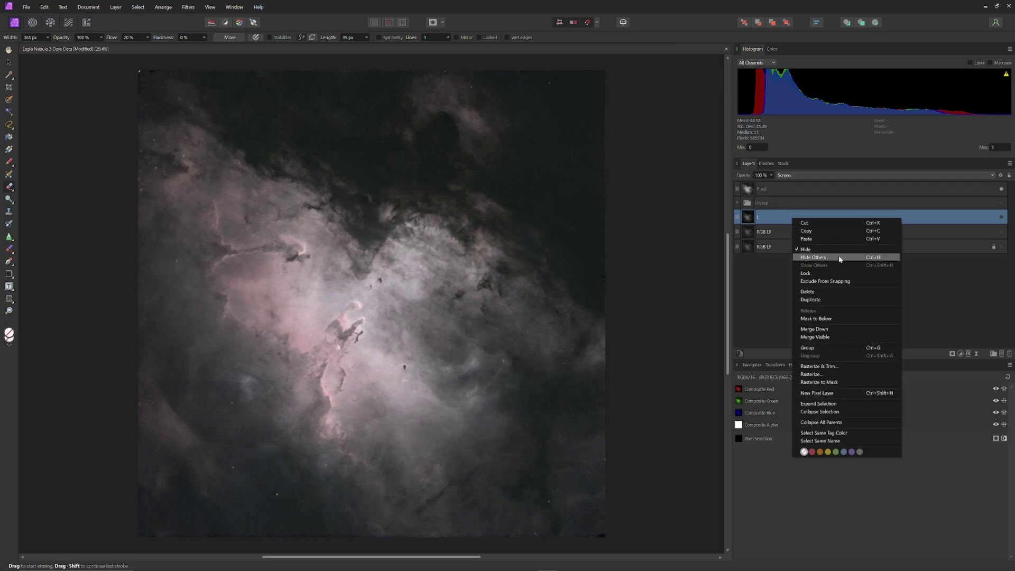
{"action": "left_click", "coordinate": [832, 301]}
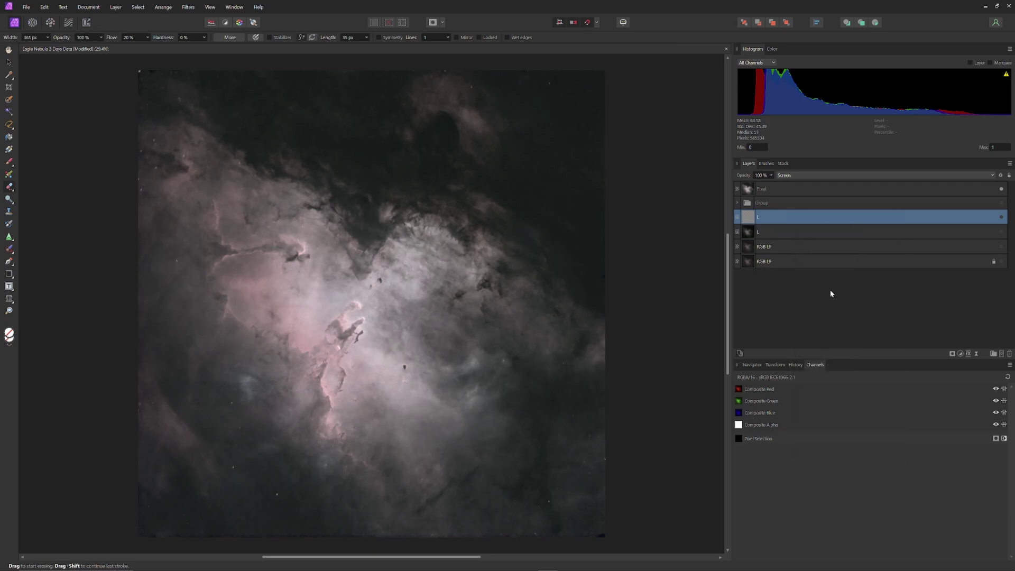
{"action": "left_click_drag", "start_coordinate": [778, 220], "coordinate": [782, 186]}
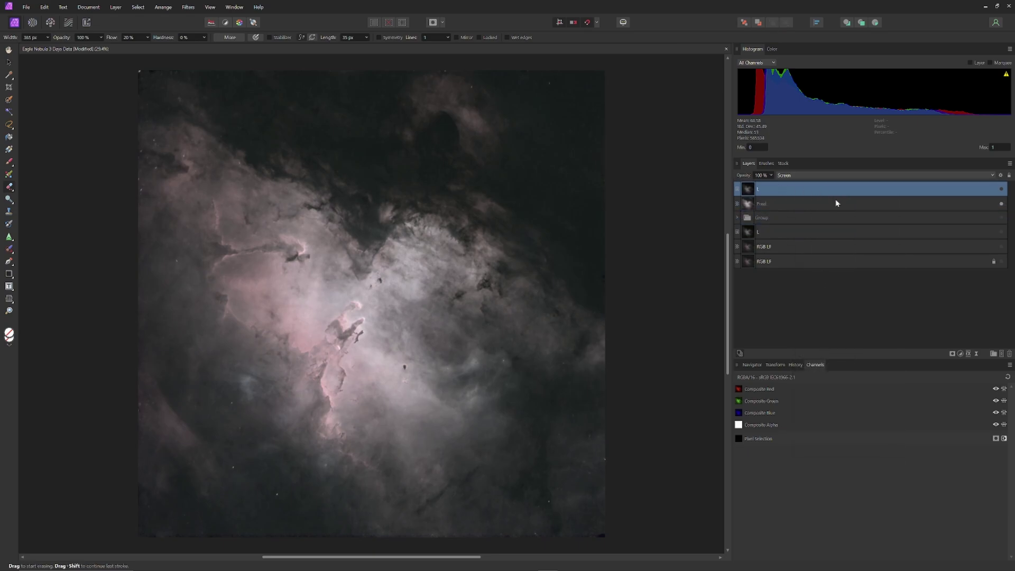
{"action": "left_click", "coordinate": [1002, 188]}
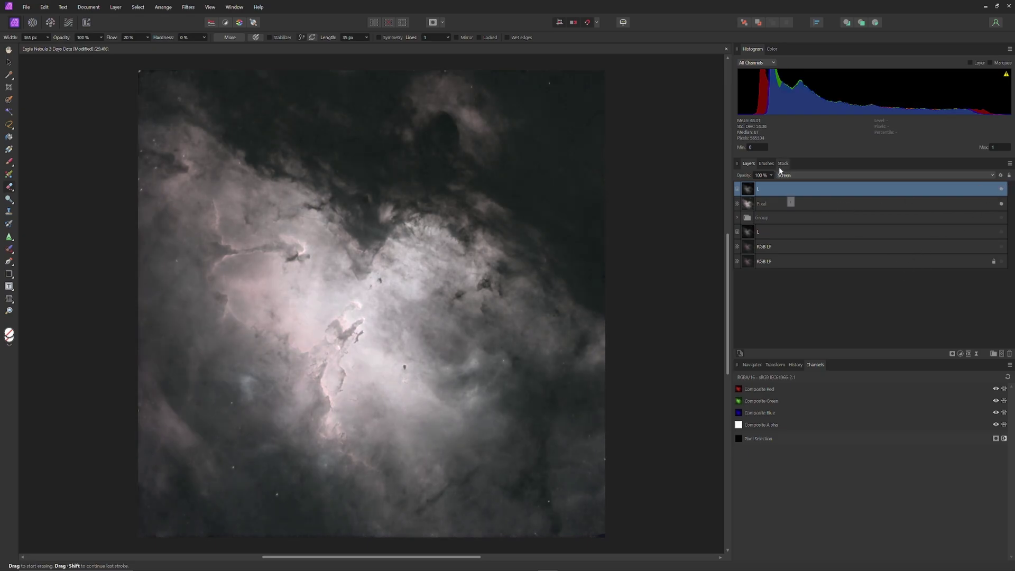
{"action": "left_click", "coordinate": [793, 175]}
{"action": "scroll", "coordinate": [793, 179], "scroll_direction": "up", "scroll_amount": 3}
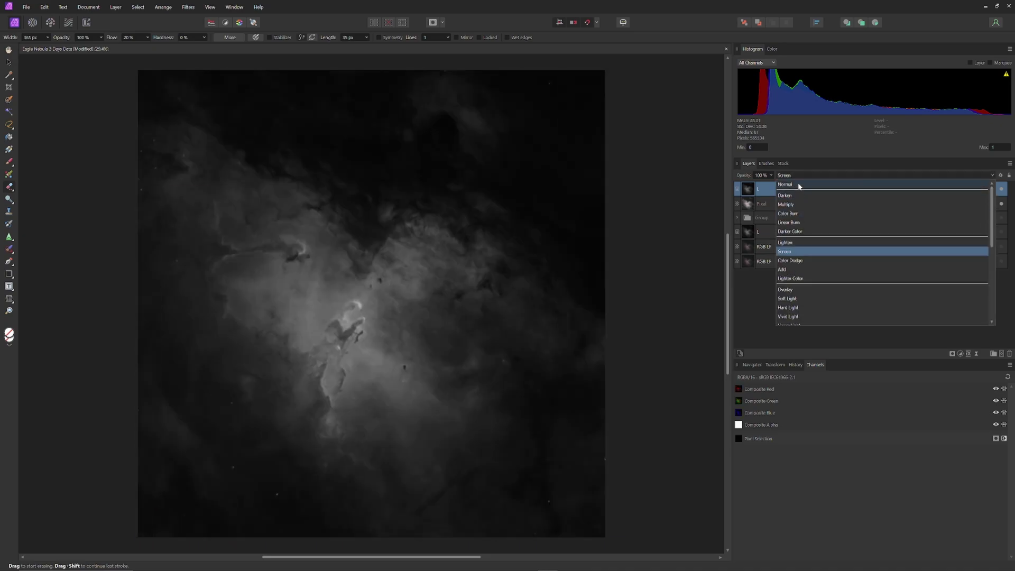
{"action": "left_click", "coordinate": [798, 188]}
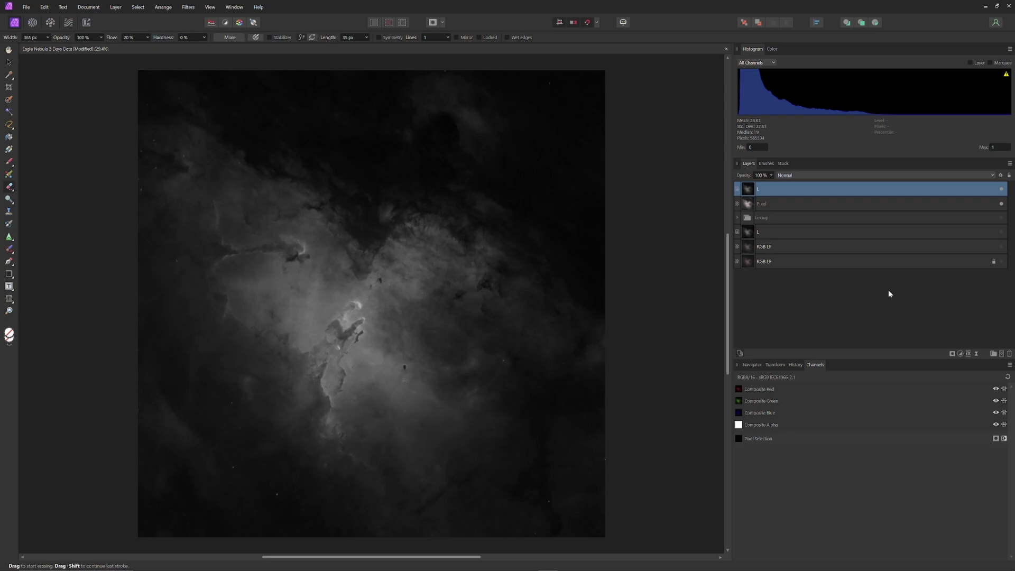
{"action": "right_click", "coordinate": [777, 190]}
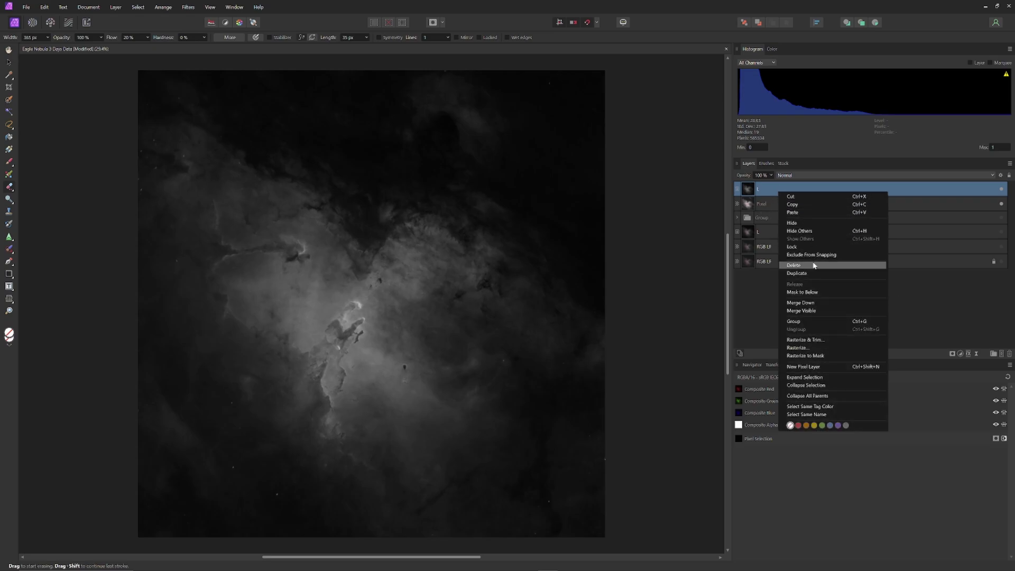
Duplicate the top L layer and name the new copy L Fine
{"action": "left_click", "coordinate": [814, 272]}
{"action": "double_click", "coordinate": [764, 189]}
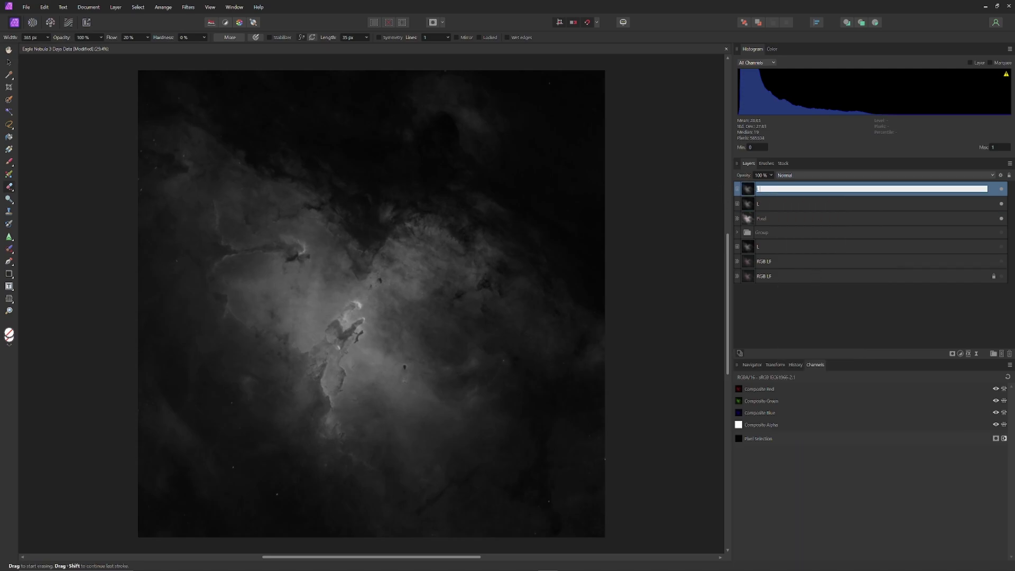
{"action": "type", "text": "L Fine"}
{"action": "key", "text": "Return"}
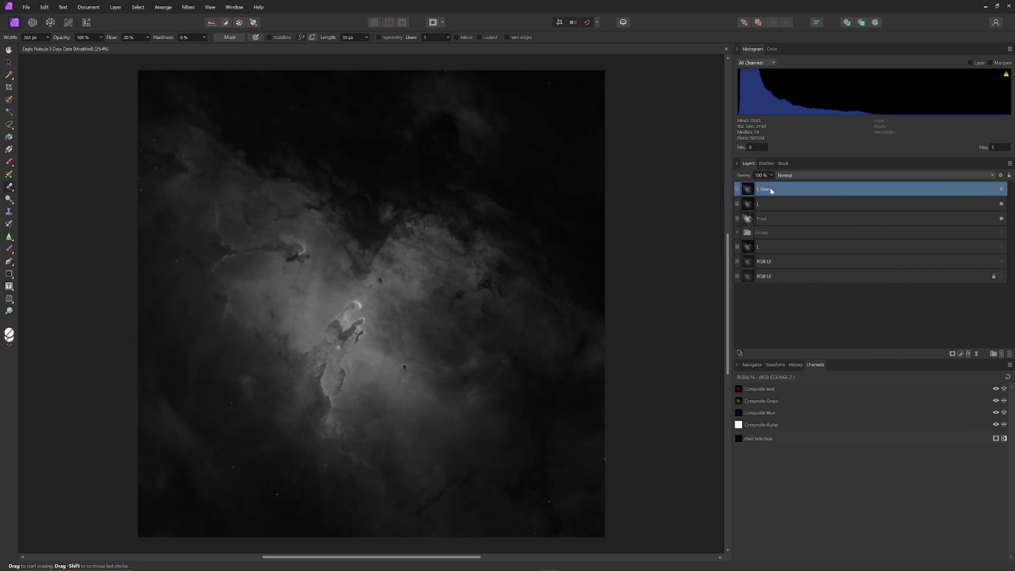
Duplicate the L copy again and name it L Medium
{"action": "right_click", "coordinate": [775, 210]}
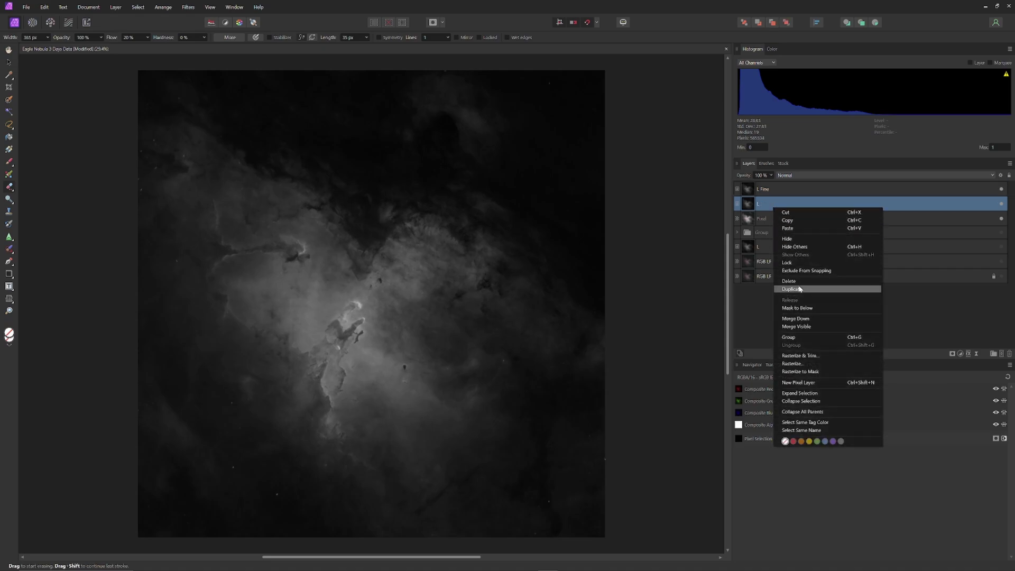
{"action": "left_click", "coordinate": [801, 289]}
{"action": "double_click", "coordinate": [772, 207]}
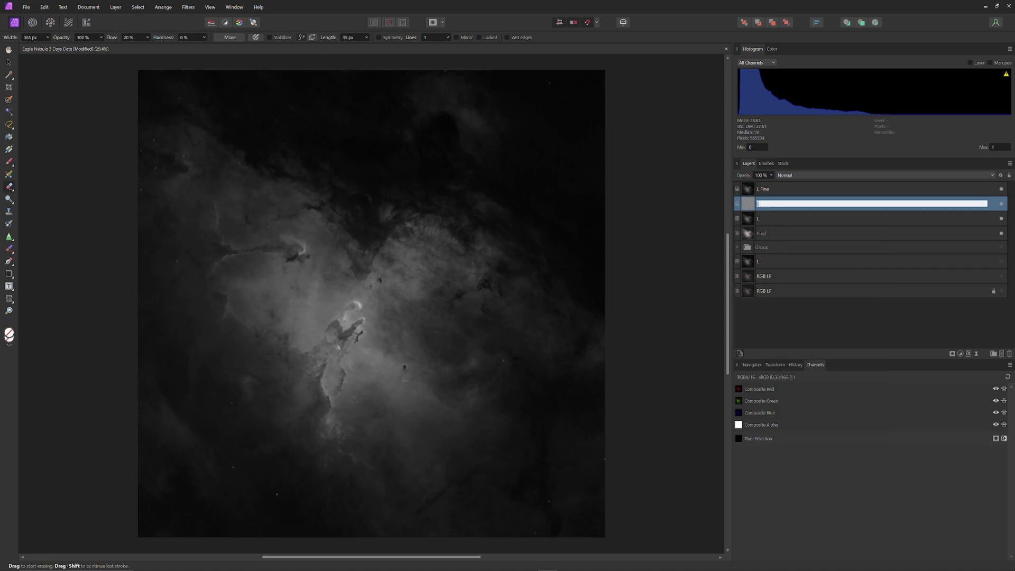
{"action": "type", "text": "L Medium"}
{"action": "key", "text": "Return"}
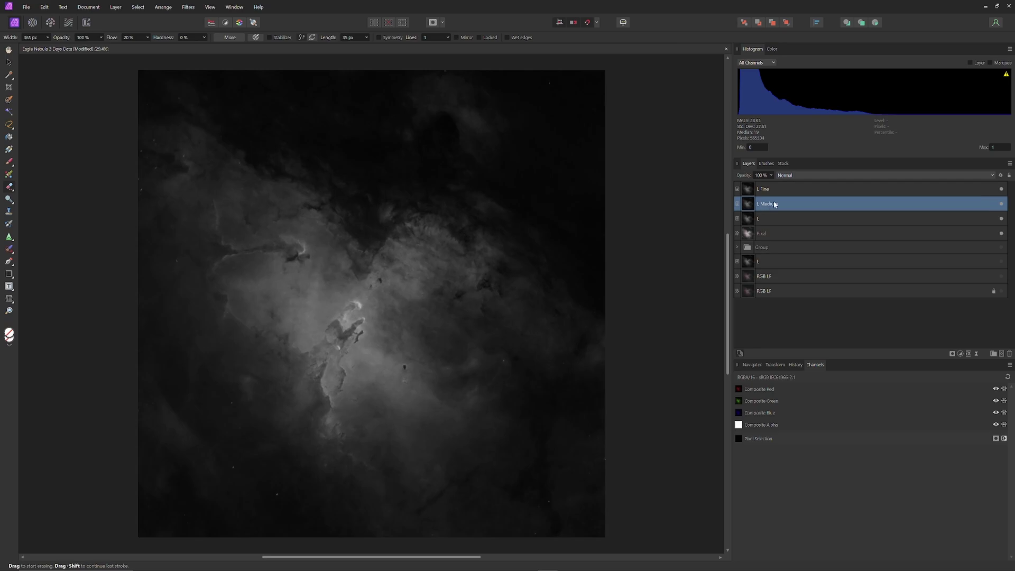
Rename the third copy L Course and make L Fine the active layer
{"action": "right_click", "coordinate": [775, 219]}
{"action": "double_click", "coordinate": [766, 218]}
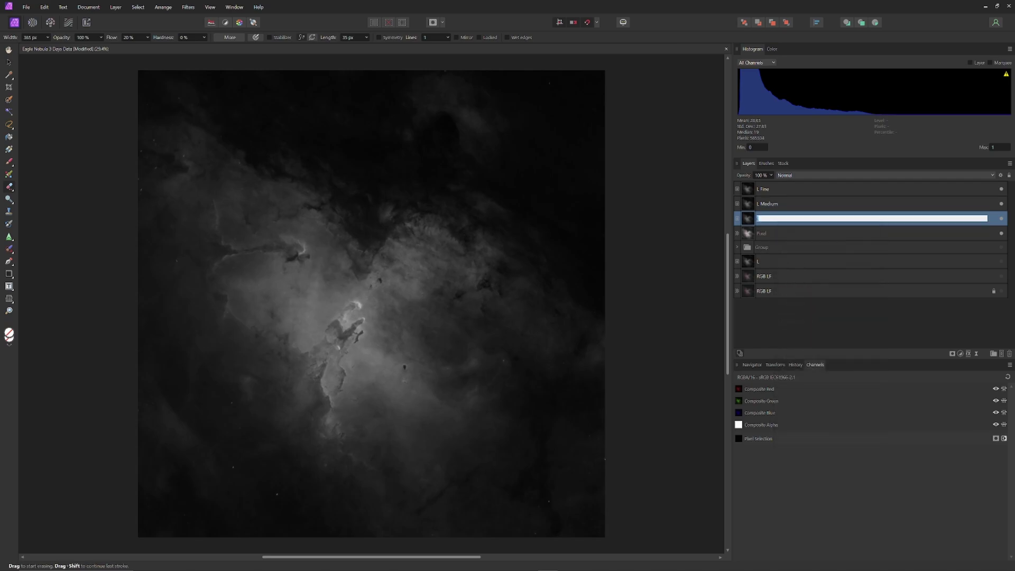
{"action": "type", "text": "L Course"}
{"action": "key", "text": "Return"}
{"action": "key", "text": "alt+]"}
{"action": "key", "text": "alt+]"}
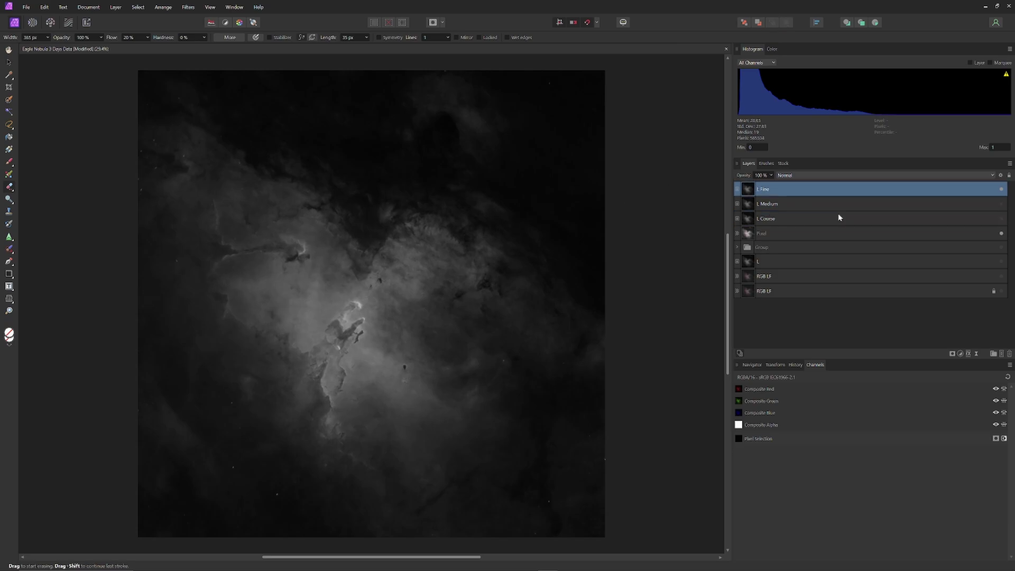
Apply Frequency Separation to L Fine at a radius of about 17.9 px
{"action": "left_click", "coordinate": [189, 8]}
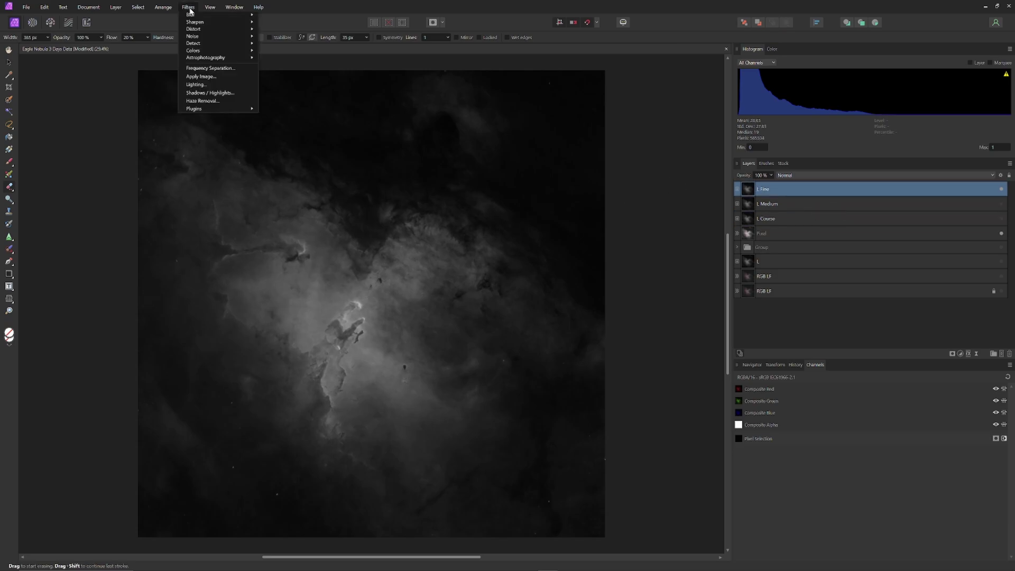
{"action": "left_click", "coordinate": [219, 69]}
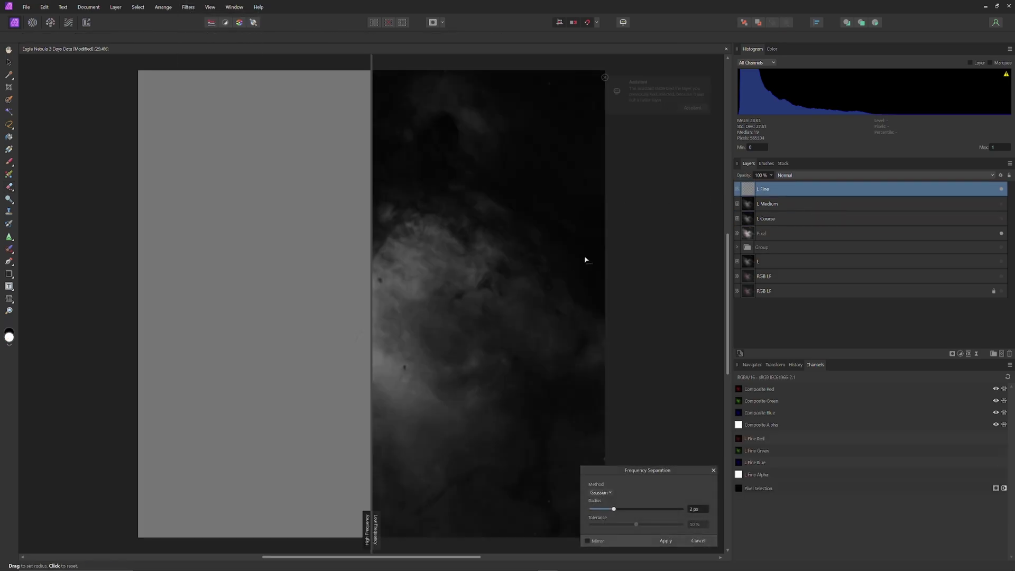
{"action": "left_click", "coordinate": [371, 351]}
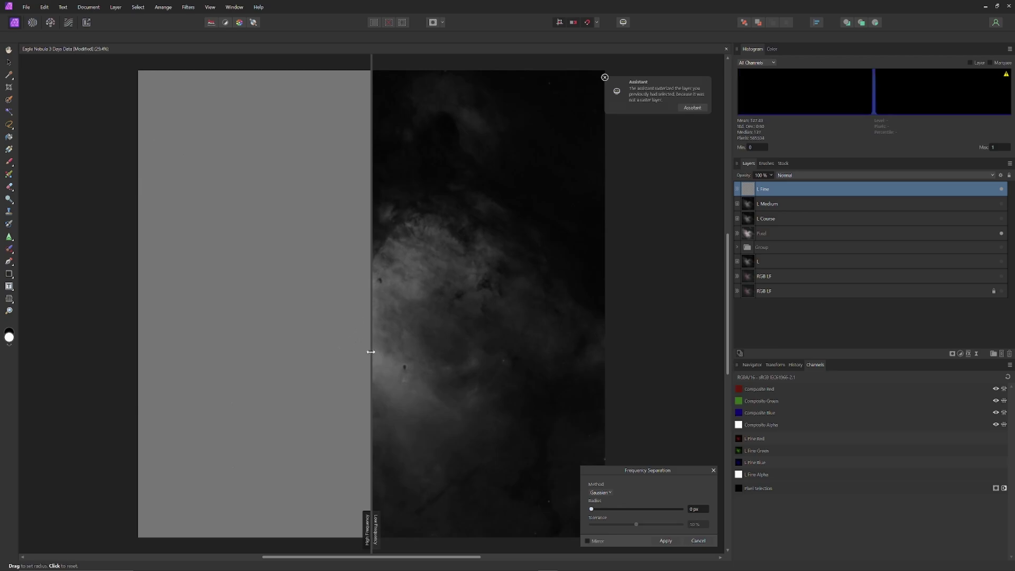
{"action": "left_click_drag", "start_coordinate": [372, 351], "coordinate": [611, 353]}
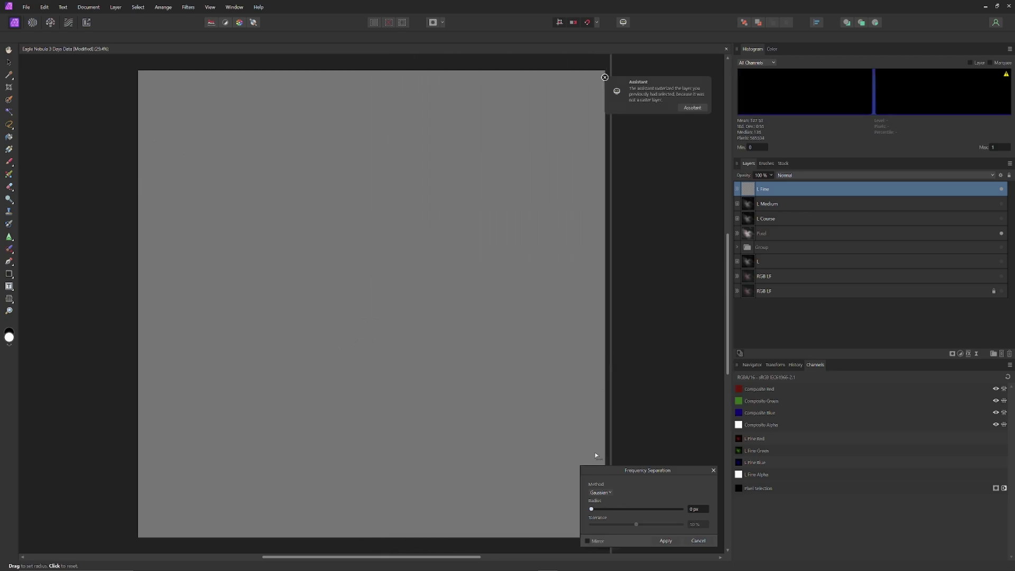
{"action": "left_click_drag", "start_coordinate": [591, 511], "coordinate": [625, 515]}
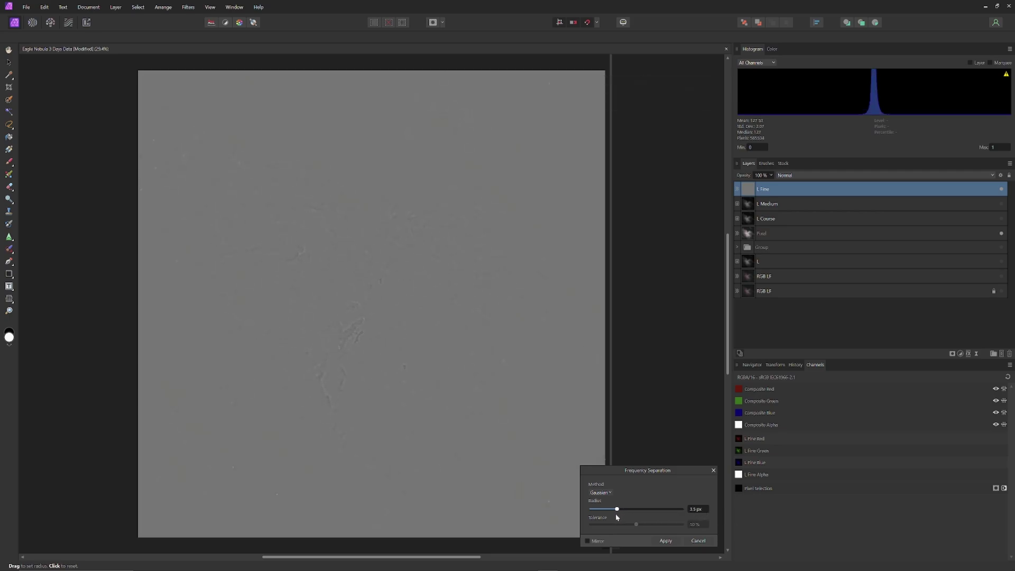
{"action": "mouse_move", "coordinate": [615, 513]}
{"action": "left_mouse_down"}
{"action": "mouse_move", "coordinate": [627, 512]}
{"action": "mouse_move", "coordinate": [597, 512]}
{"action": "mouse_move", "coordinate": [633, 513]}
{"action": "left_mouse_up"}
{"action": "left_click", "coordinate": [665, 540]}
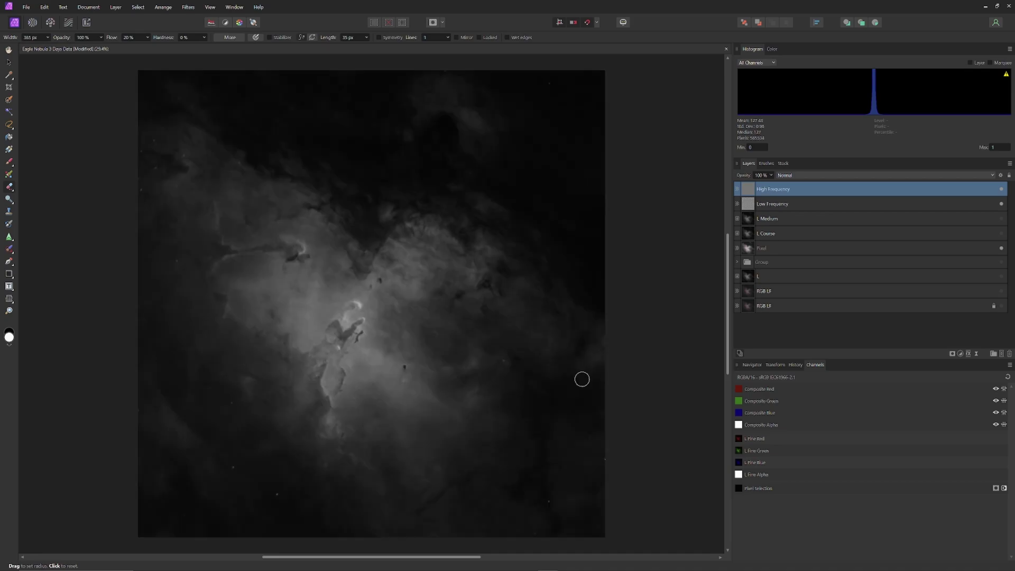
Delete the Low Frequency layer
{"action": "left_click", "coordinate": [890, 206]}
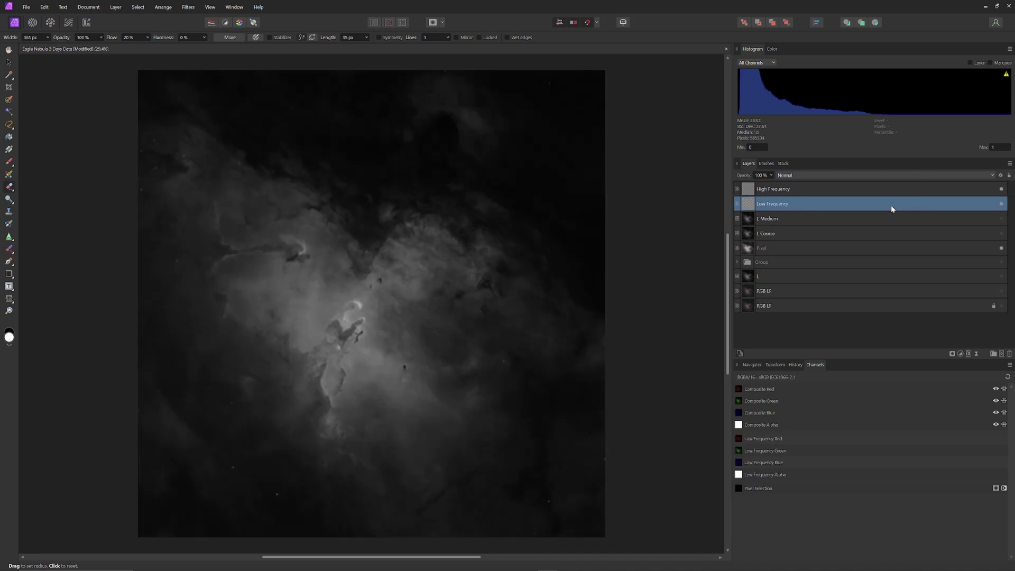
{"action": "right_click", "coordinate": [892, 209]}
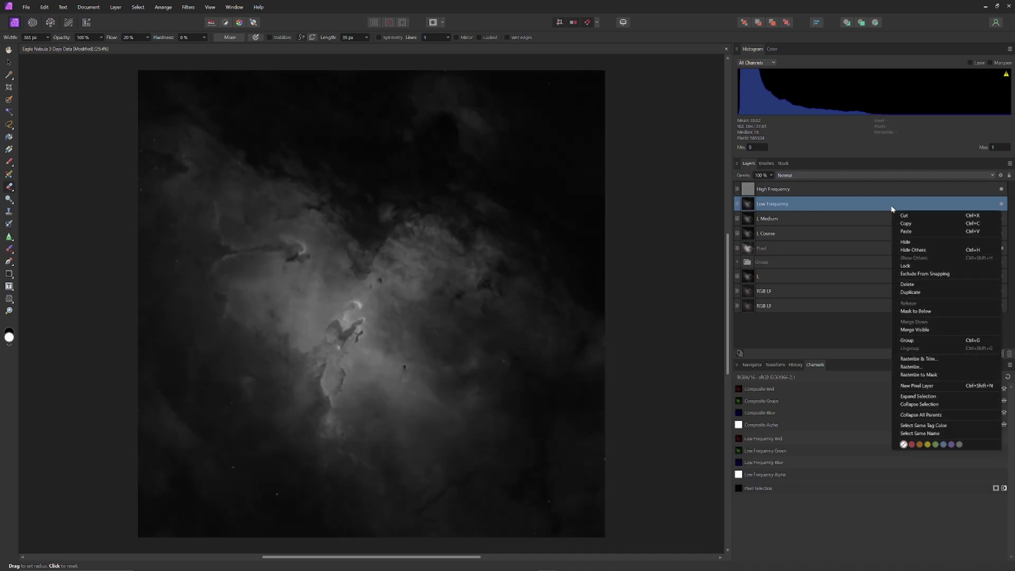
{"action": "left_click", "coordinate": [916, 286]}
Rename the High Frequency layer to Fine High Frequency
{"action": "left_click", "coordinate": [795, 190]}
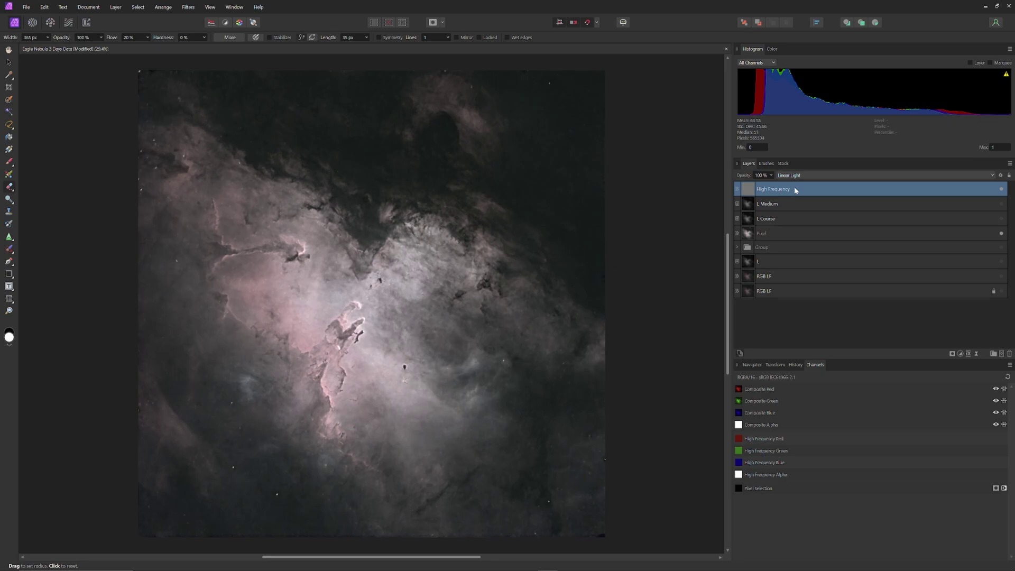
{"action": "double_click", "coordinate": [760, 191]}
{"action": "left_click", "coordinate": [758, 189]}
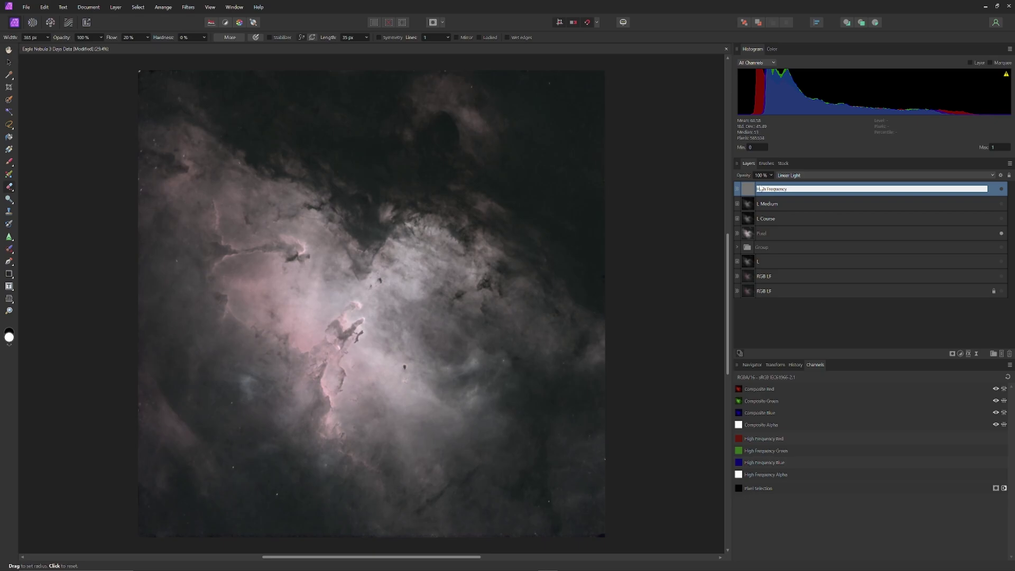
{"action": "type", "text": "Fine"}
{"action": "key", "text": "Return"}
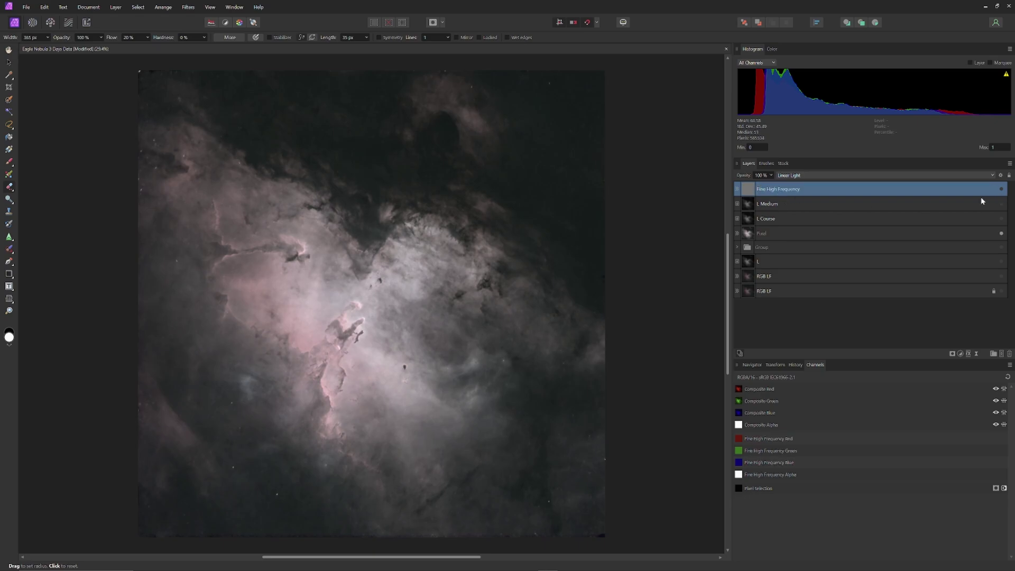
{"action": "left_click", "coordinate": [768, 206]}
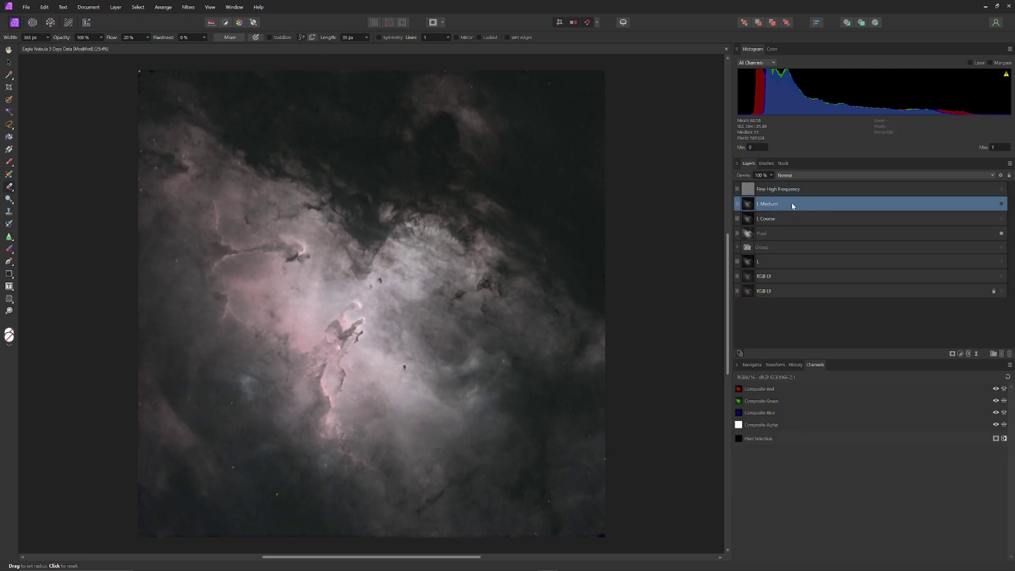
Show L Medium and apply Frequency Separation to it
{"action": "left_click", "coordinate": [1001, 205]}
{"action": "left_click", "coordinate": [189, 7]}
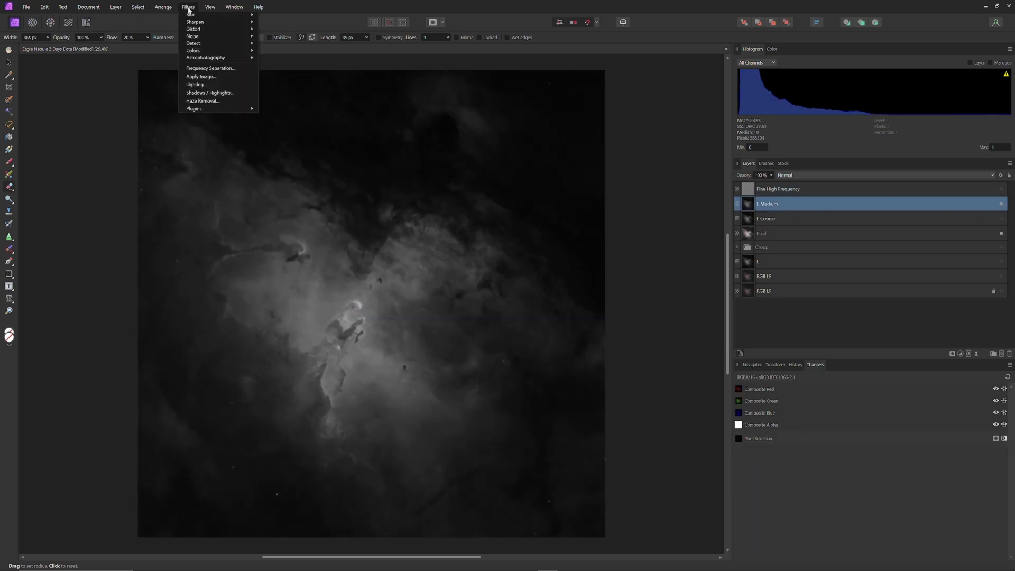
{"action": "left_click", "coordinate": [210, 68]}
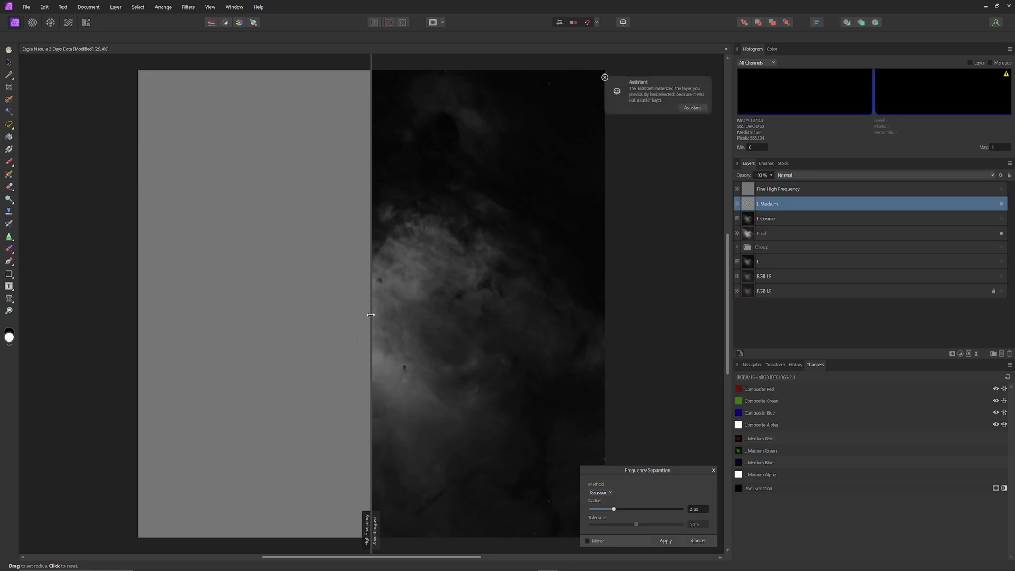
{"action": "left_click_drag", "start_coordinate": [372, 317], "coordinate": [619, 317]}
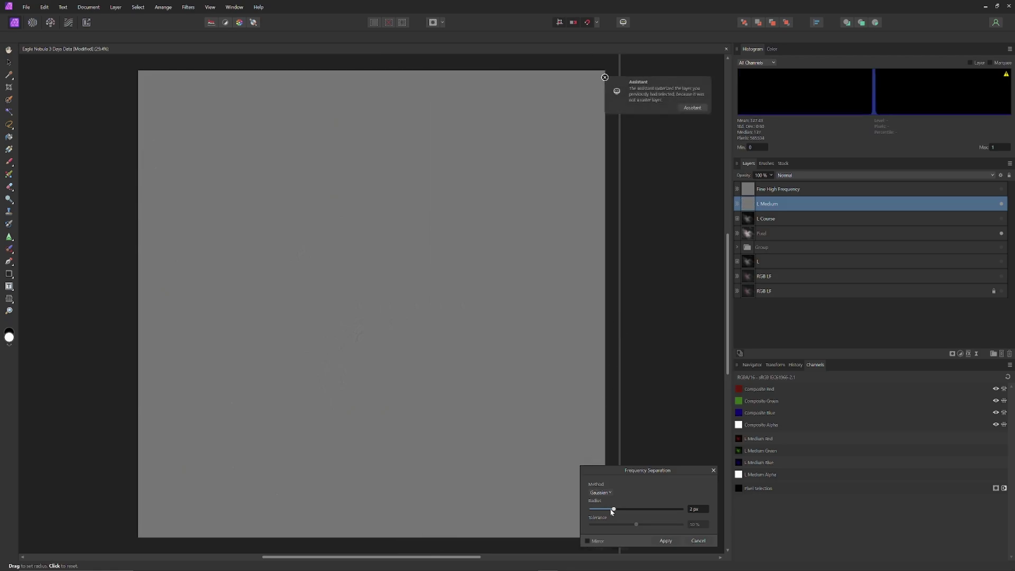
{"action": "left_click_drag", "start_coordinate": [613, 509], "coordinate": [665, 511]}
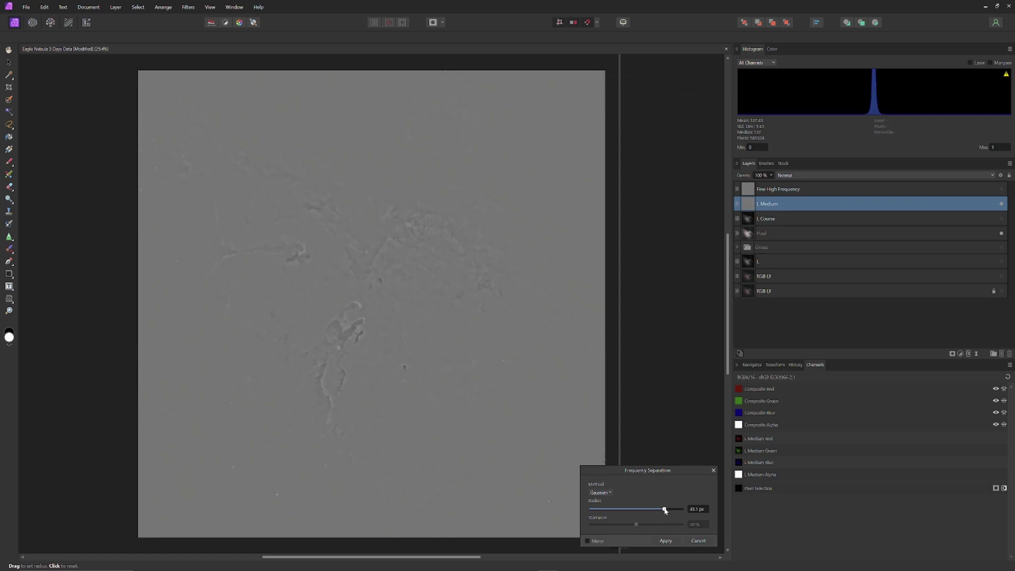
{"action": "left_click", "coordinate": [665, 541]}
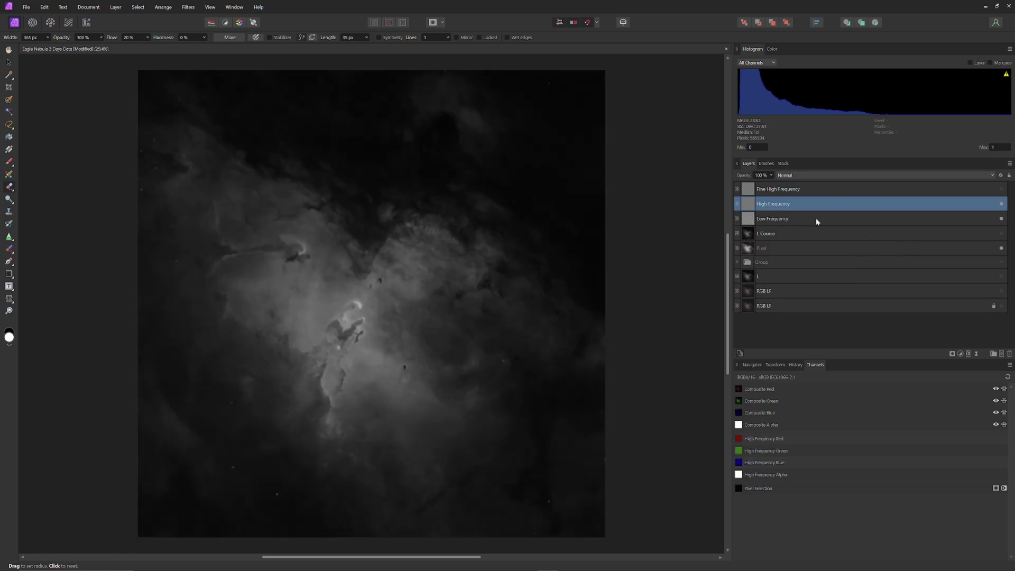
Delete its Low Frequency layer and rename High Frequency to Medium High Frequency
{"action": "left_click", "coordinate": [817, 219]}
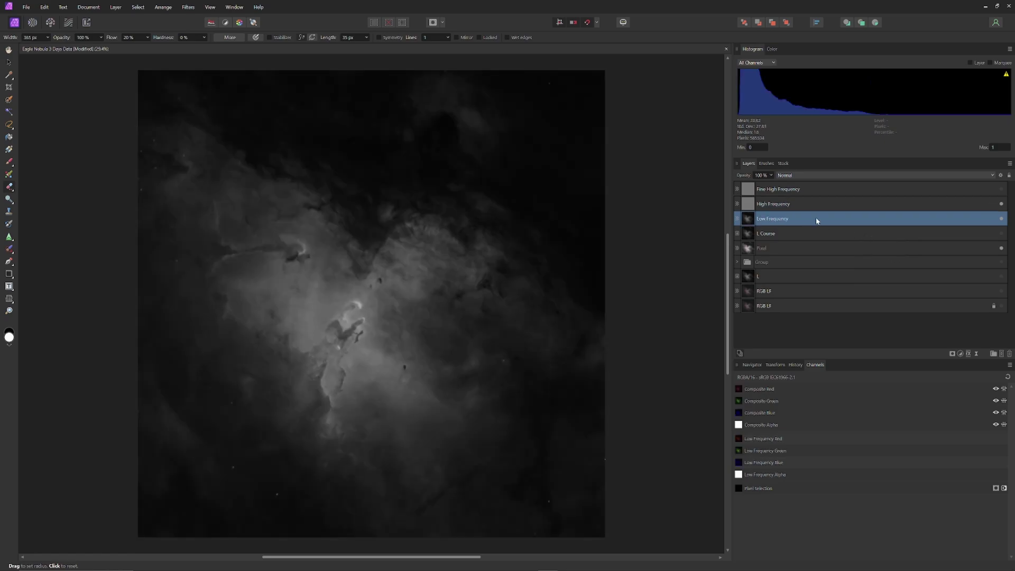
{"action": "right_click", "coordinate": [816, 221]}
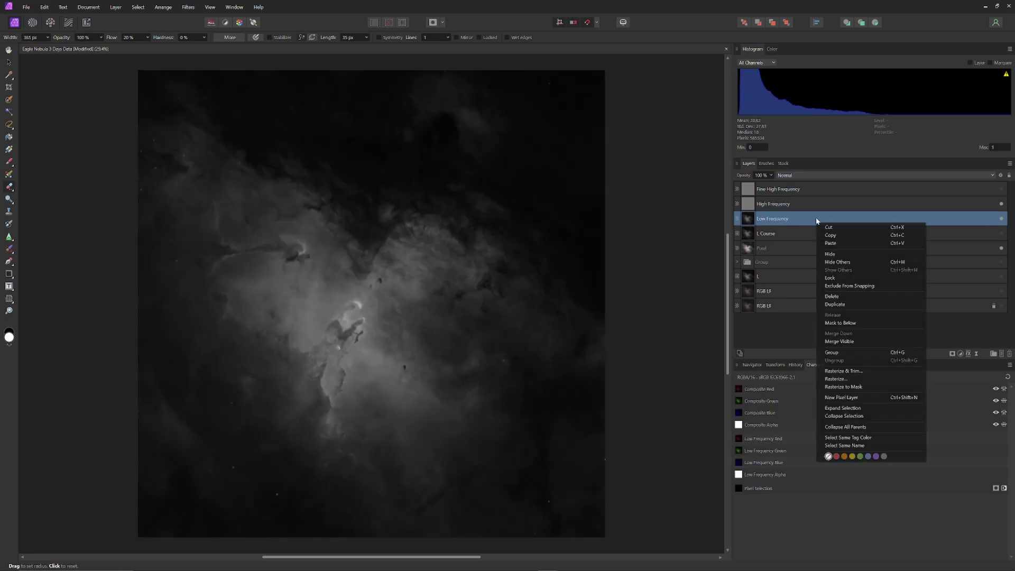
{"action": "left_click", "coordinate": [832, 296]}
{"action": "double_click", "coordinate": [762, 205]}
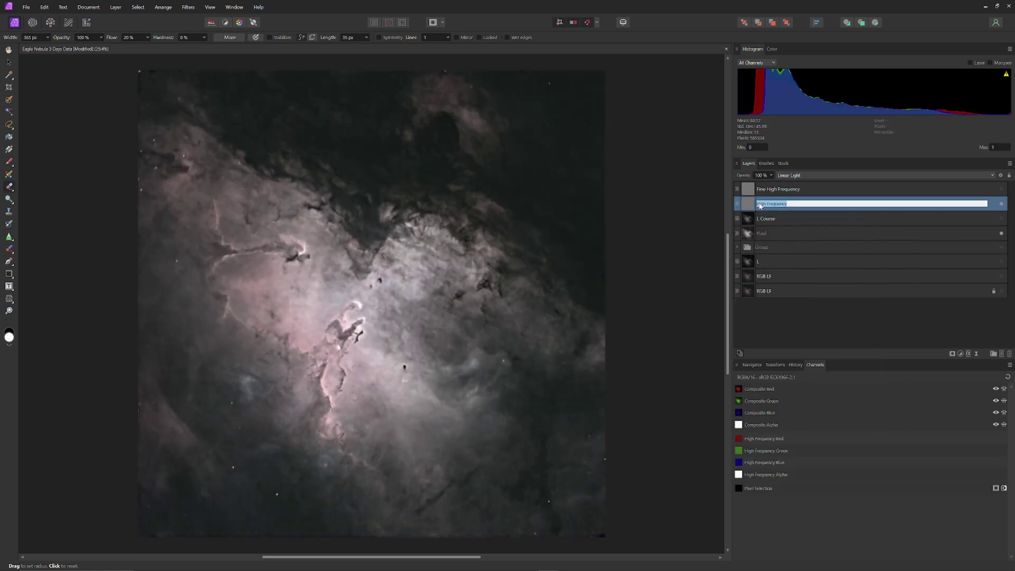
{"action": "key", "text": "Home"}
{"action": "type", "text": "Coarse"}
{"action": "key", "text": "BackSpace"}
{"action": "key", "text": "BackSpace"}
{"action": "key", "text": "BackSpace"}
{"action": "key", "text": "BackSpace"}
{"action": "key", "text": "BackSpace"}
{"action": "key", "text": "BackSpace"}
{"action": "key", "text": "BackSpace"}
{"action": "type", "text": "Med "}
{"action": "type", "text": "dium"}
{"action": "key", "text": "Return"}
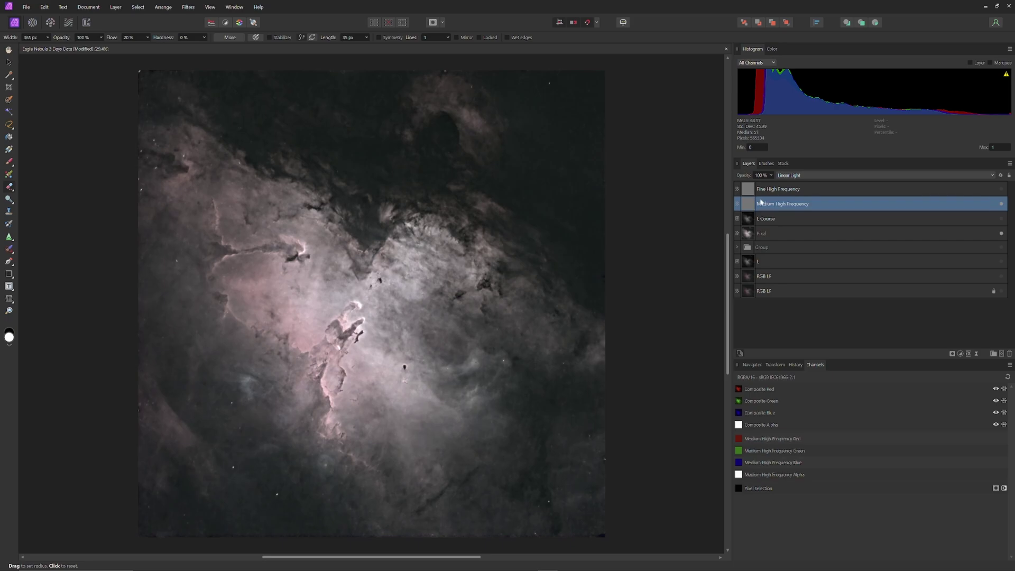
Hide Medium High Frequency, then show and select L Course
{"action": "left_click", "coordinate": [1001, 205]}
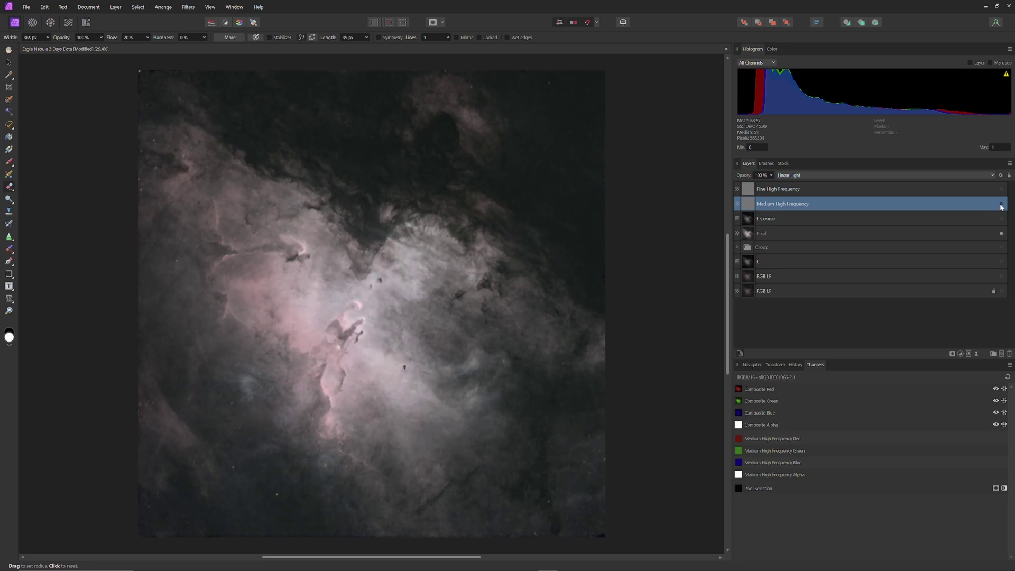
{"action": "left_click", "coordinate": [1002, 218]}
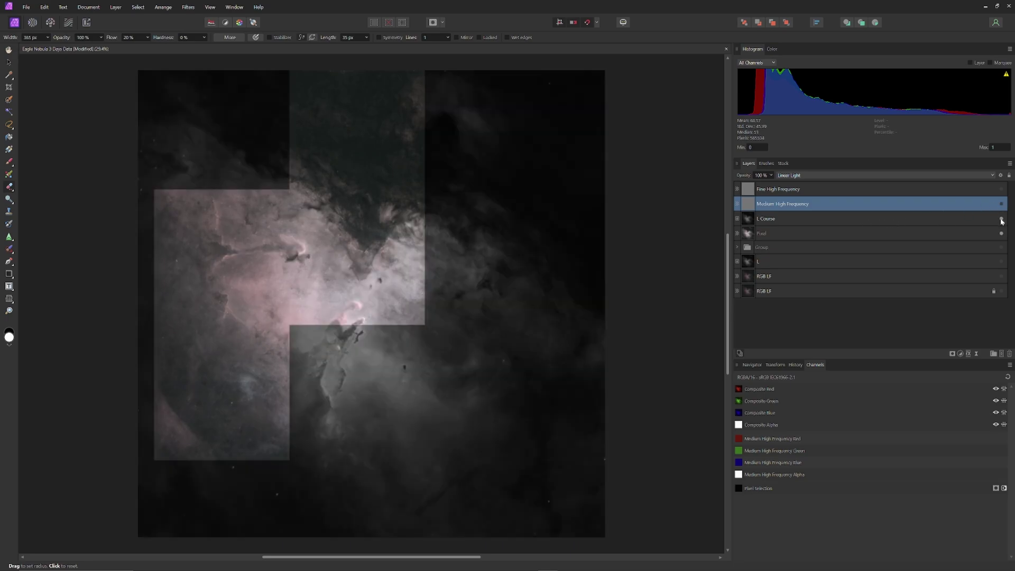
{"action": "left_click", "coordinate": [808, 218]}
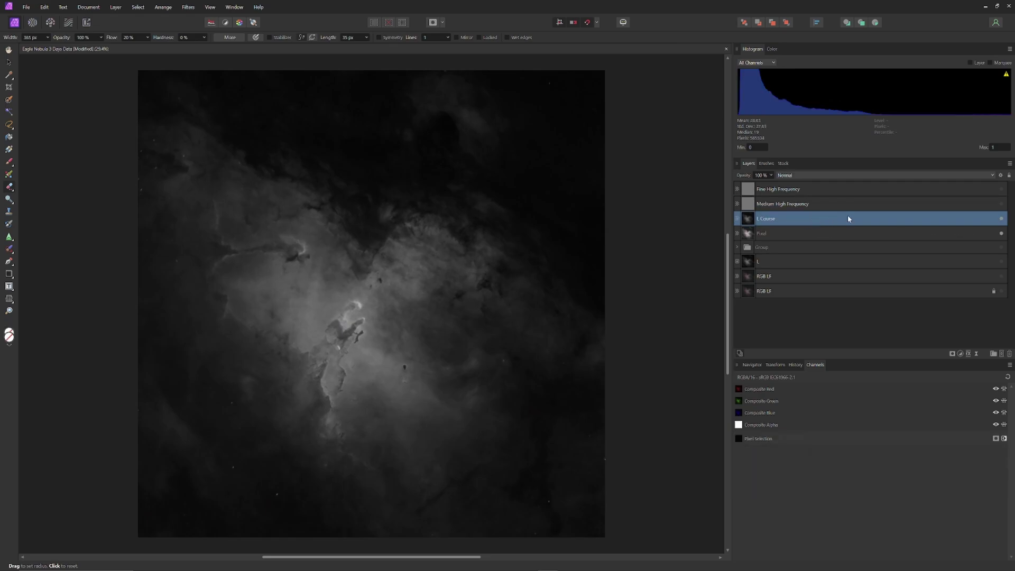
Apply Frequency Separation to L Course with a 100 px radius
{"action": "left_click", "coordinate": [188, 7]}
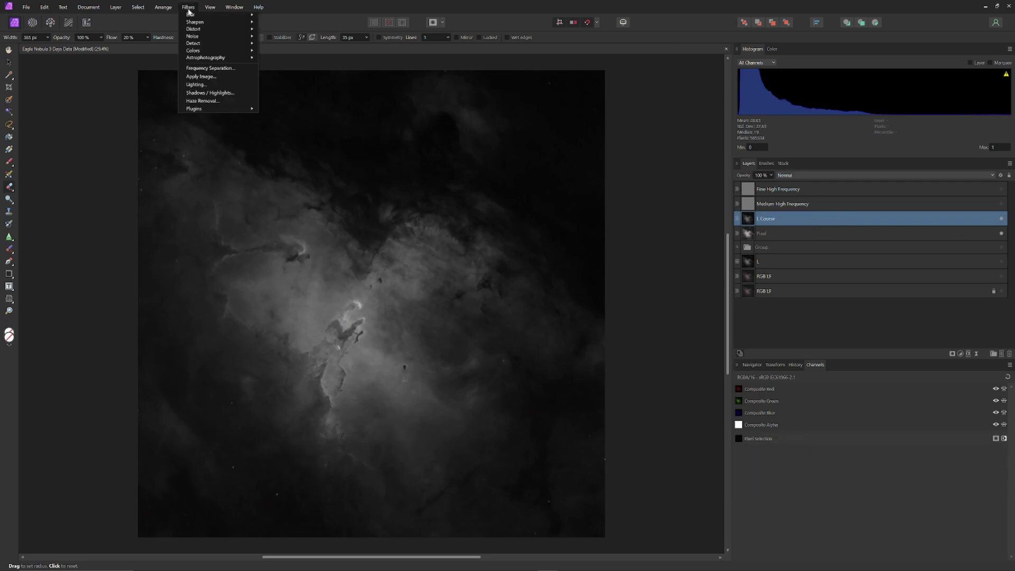
{"action": "left_click", "coordinate": [203, 68]}
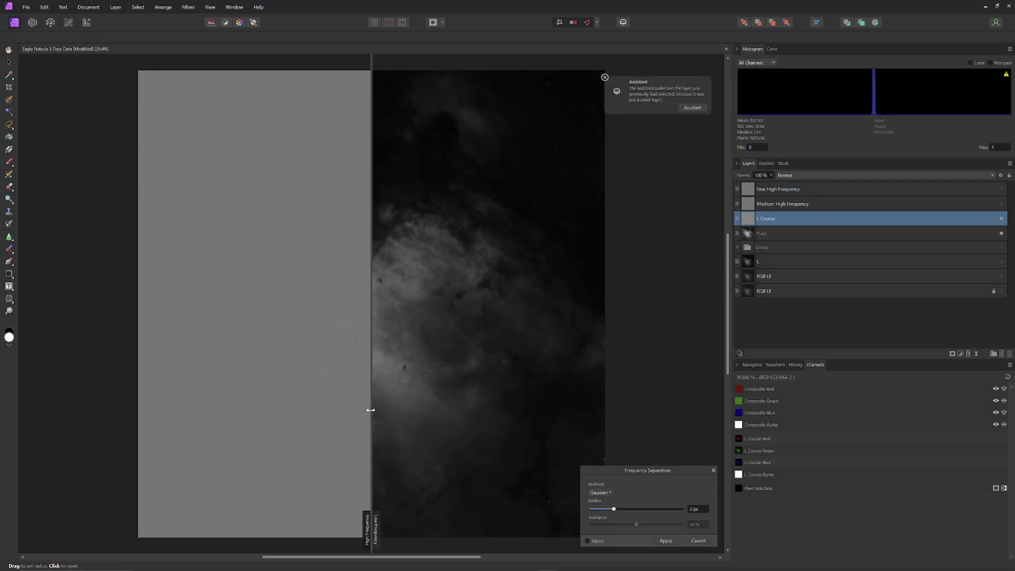
{"action": "left_click_drag", "start_coordinate": [372, 410], "coordinate": [613, 424]}
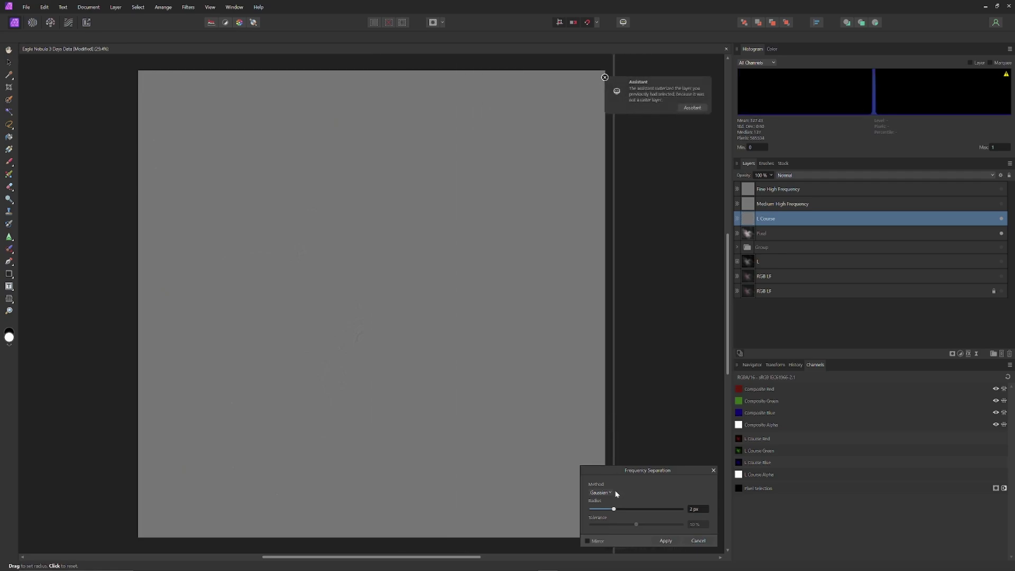
{"action": "left_click_drag", "start_coordinate": [613, 509], "coordinate": [682, 510]}
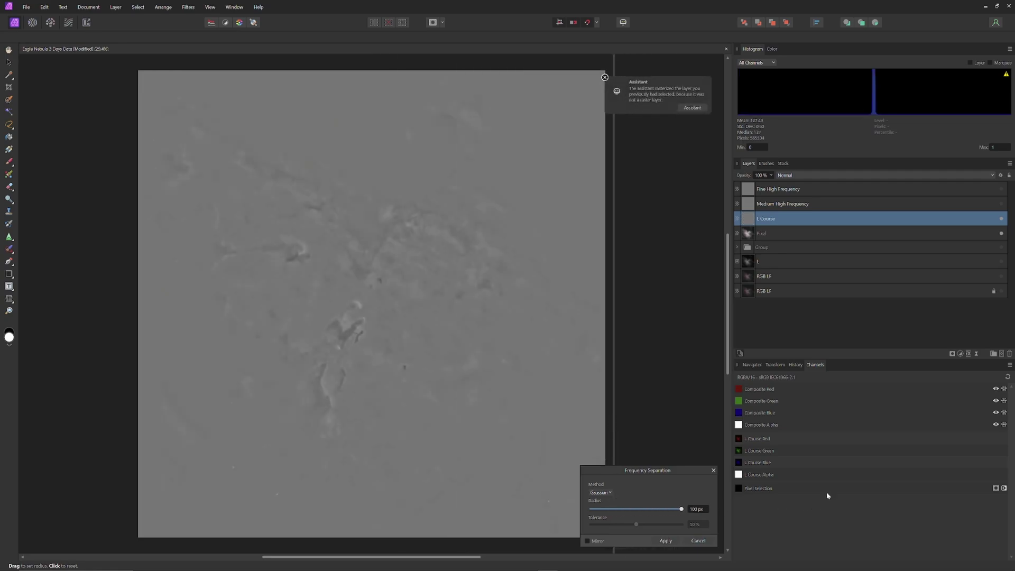
{"action": "left_click", "coordinate": [664, 540]}
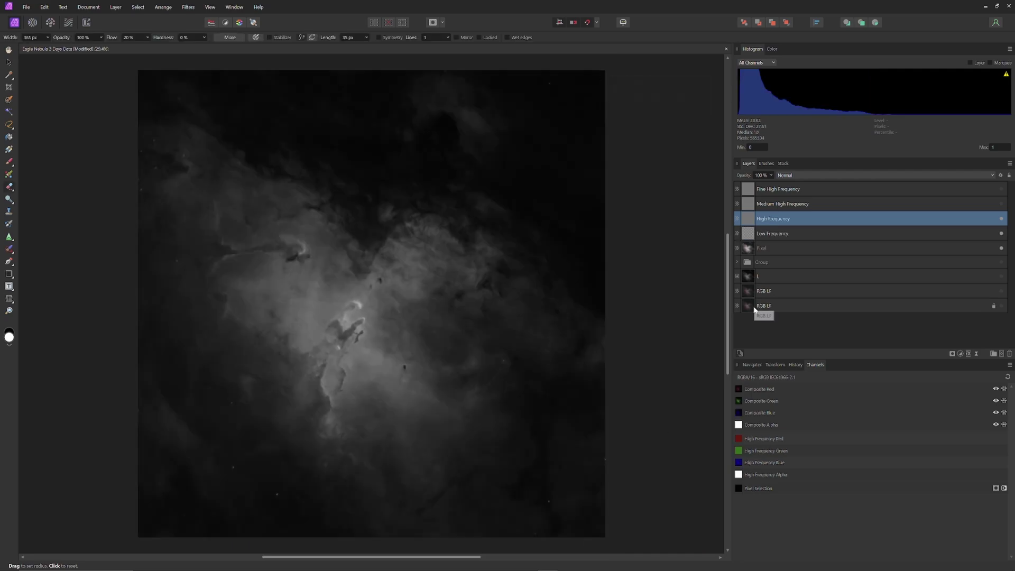
Delete the Low Frequency layer and rename High Frequency to Course High Frequency
{"action": "right_click", "coordinate": [768, 236]}
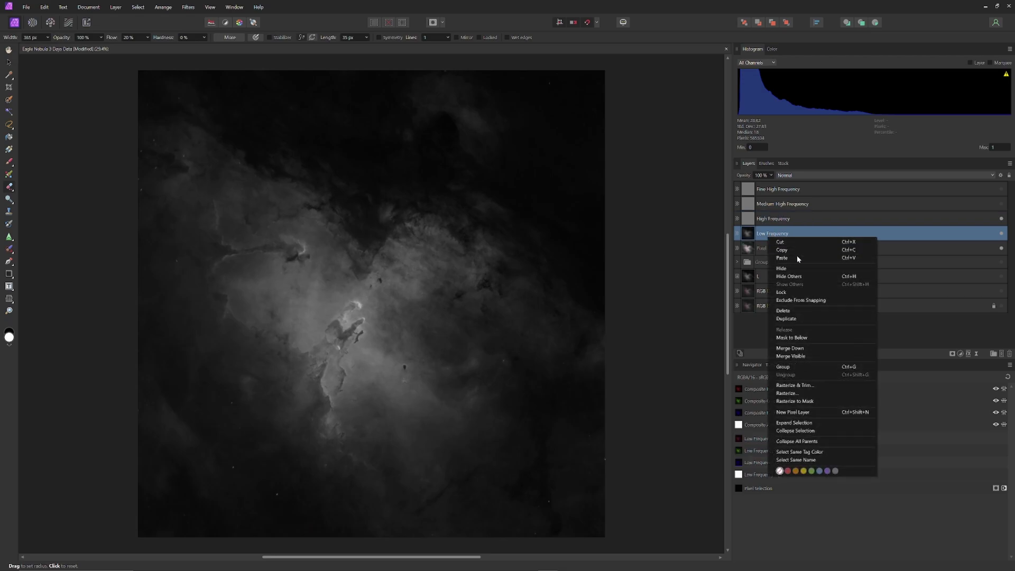
{"action": "left_click", "coordinate": [786, 312]}
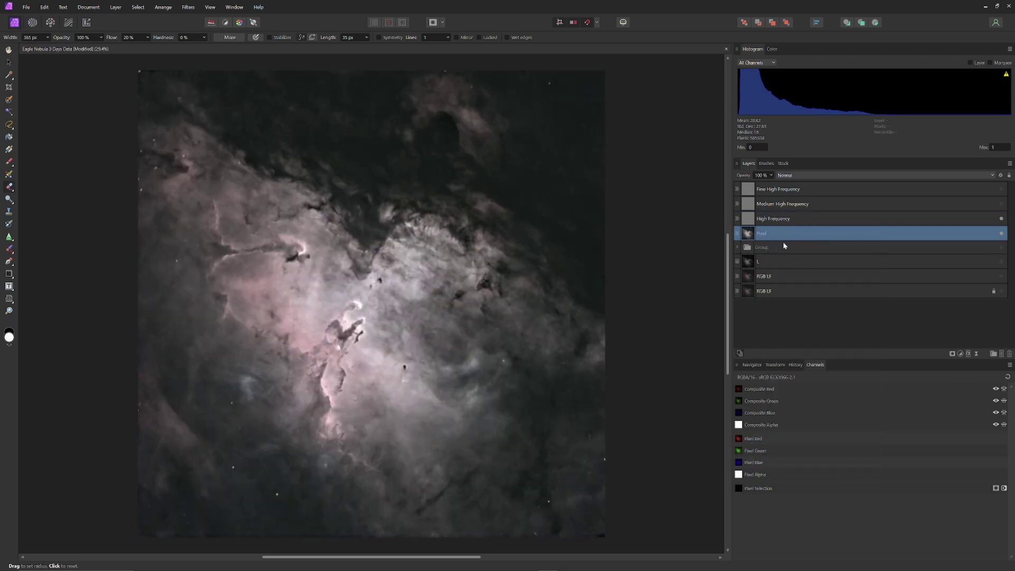
{"action": "left_click", "coordinate": [765, 221]}
{"action": "double_click", "coordinate": [765, 219]}
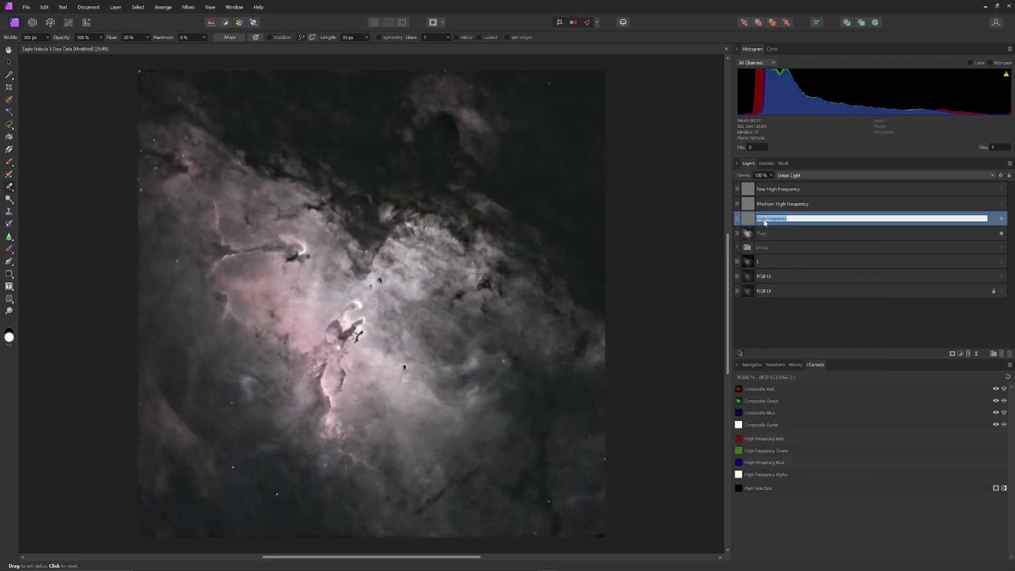
{"action": "left_click", "coordinate": [764, 222]}
{"action": "type", "text": "Course"}
{"action": "key", "text": "Return"}
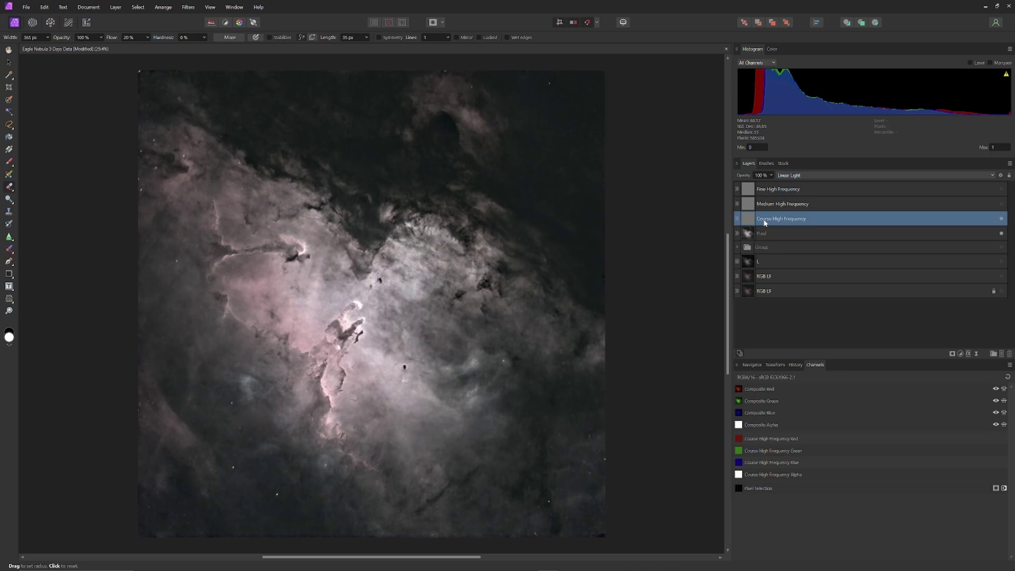
{"action": "left_click_drag", "start_coordinate": [773, 231], "coordinate": [779, 241]}
Hide Course High Frequency, show Fine High Frequency, and lower Course opacity to 15%
{"action": "left_click", "coordinate": [1001, 219]}
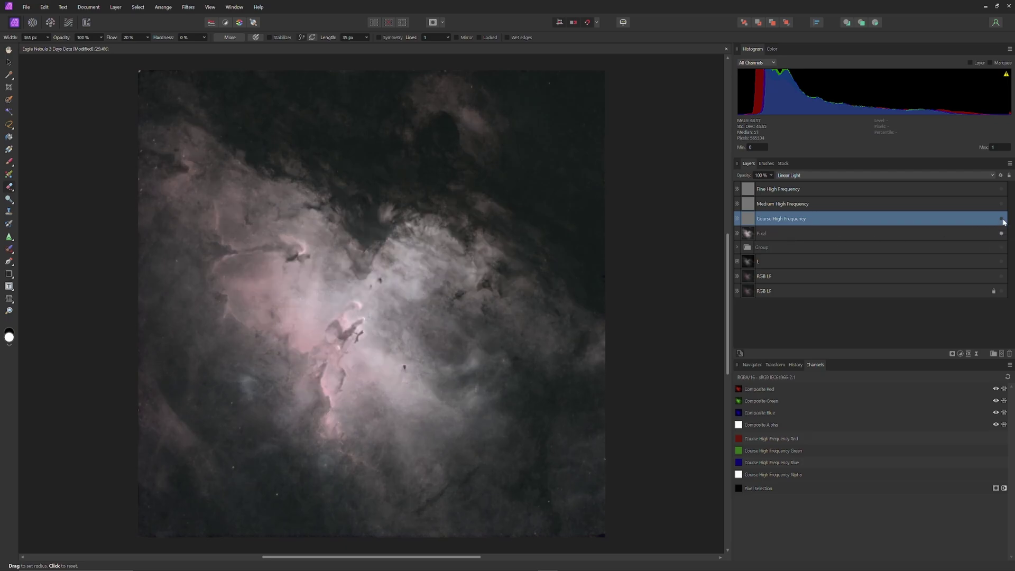
{"action": "left_click", "coordinate": [1002, 189]}
{"action": "left_click", "coordinate": [771, 175]}
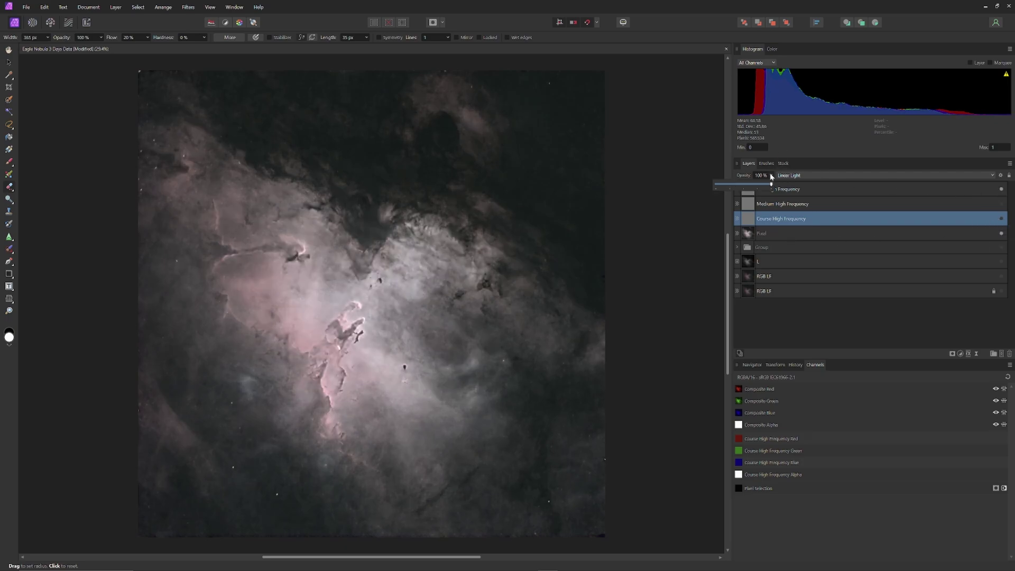
{"action": "left_click_drag", "start_coordinate": [770, 186], "coordinate": [677, 197]}
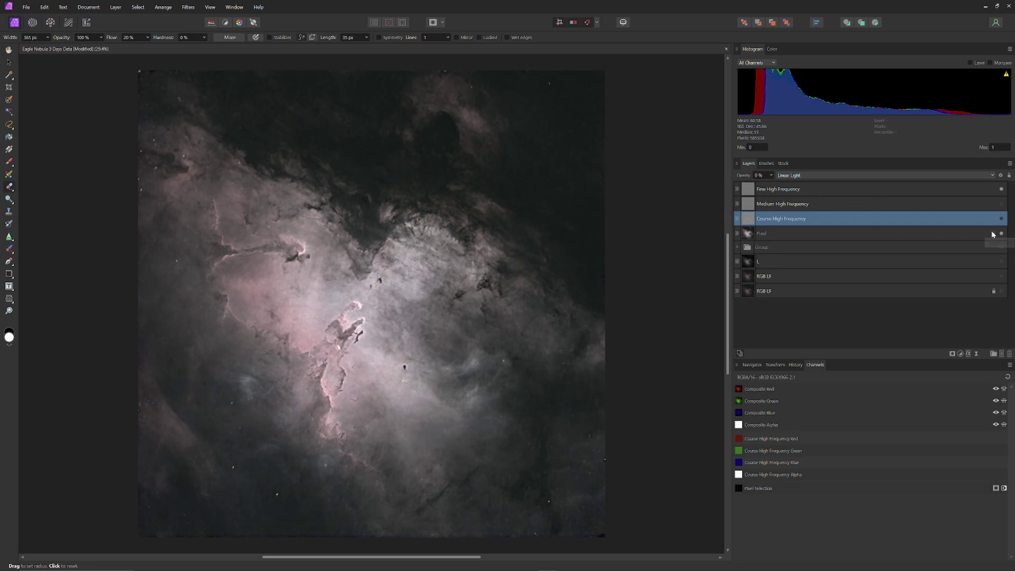
Select Fine High Frequency and try opacity values, settling on 57%
{"action": "left_click", "coordinate": [771, 176]}
{"action": "left_click", "coordinate": [910, 190]}
{"action": "left_click", "coordinate": [771, 175]}
{"action": "left_click_drag", "start_coordinate": [773, 185], "coordinate": [687, 197]}
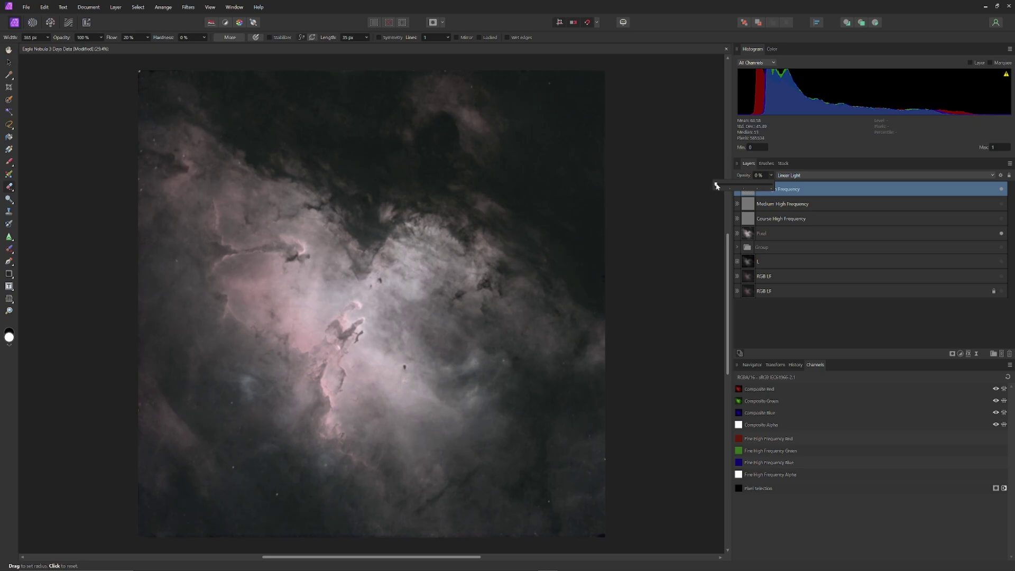
{"action": "mouse_move", "coordinate": [717, 186]}
{"action": "left_mouse_down"}
{"action": "mouse_move", "coordinate": [746, 188]}
{"action": "mouse_move", "coordinate": [675, 196]}
{"action": "mouse_move", "coordinate": [722, 192]}
{"action": "left_mouse_up"}
{"action": "left_click_drag", "start_coordinate": [734, 196], "coordinate": [619, 204]}
{"action": "mouse_move", "coordinate": [710, 186]}
{"action": "left_mouse_down"}
{"action": "mouse_move", "coordinate": [813, 189]}
{"action": "mouse_move", "coordinate": [673, 190]}
{"action": "mouse_move", "coordinate": [726, 188]}
{"action": "left_mouse_up"}
{"action": "left_click_drag", "start_coordinate": [725, 184], "coordinate": [820, 196]}
{"action": "left_click_drag", "start_coordinate": [772, 185], "coordinate": [755, 198]}
{"action": "mouse_move", "coordinate": [762, 185]}
{"action": "left_mouse_down"}
{"action": "mouse_move", "coordinate": [689, 188]}
{"action": "mouse_move", "coordinate": [747, 184]}
{"action": "left_mouse_up"}
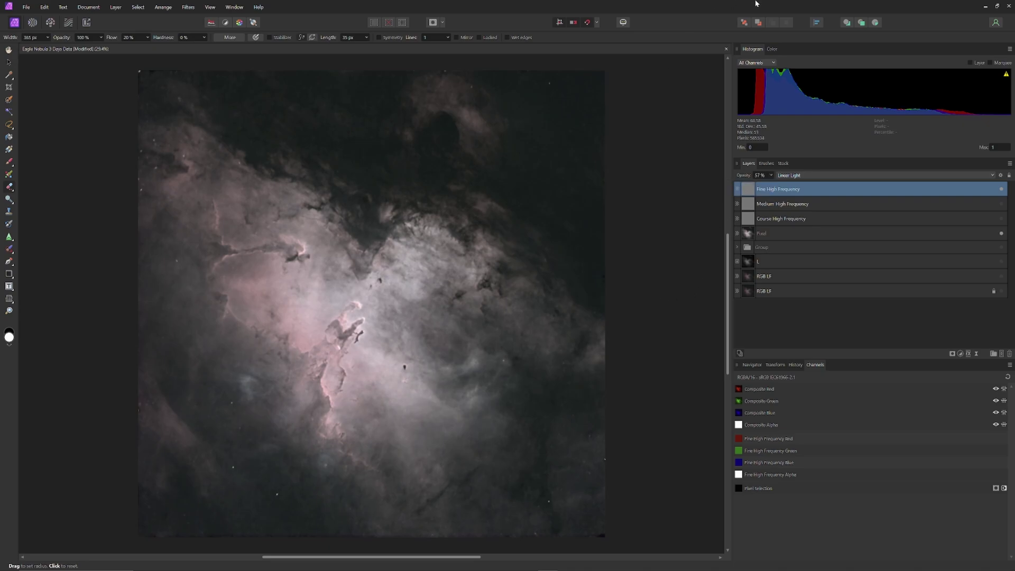
Show Medium High Frequency at 45% opacity and turn Course High Frequency back on
{"action": "left_click", "coordinate": [1001, 204]}
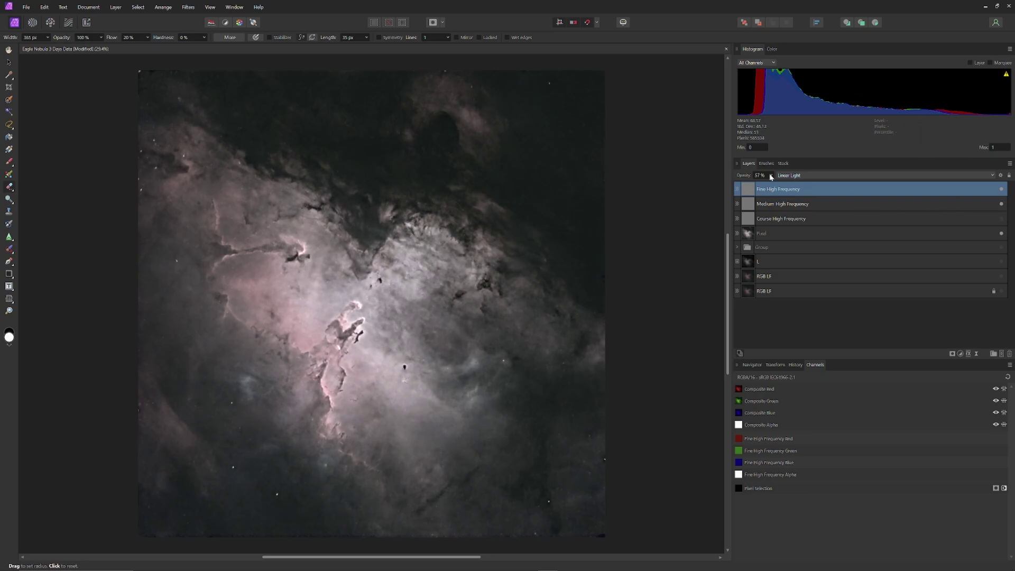
{"action": "left_click", "coordinate": [859, 206]}
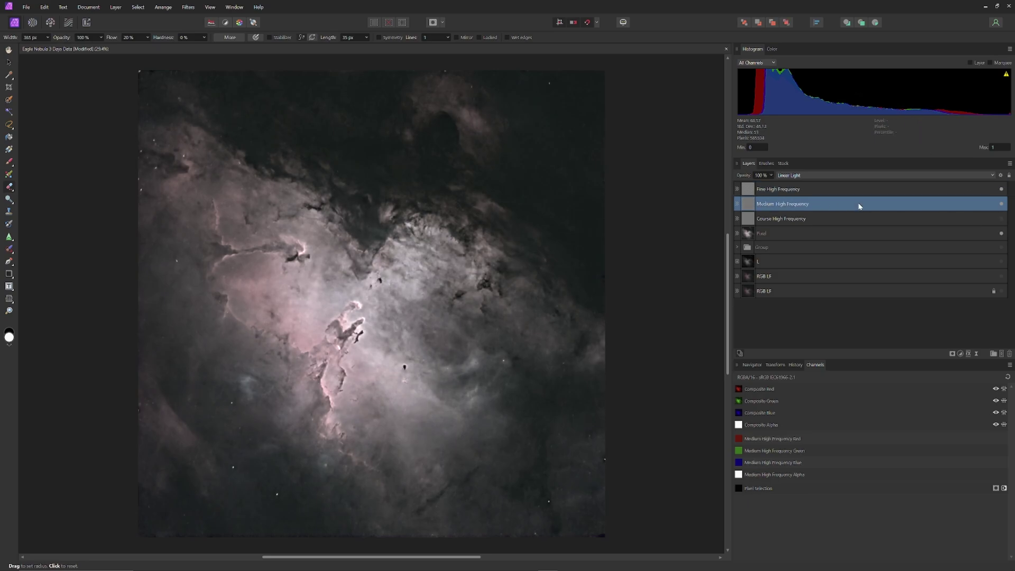
{"action": "left_click", "coordinate": [773, 175]}
{"action": "left_click_drag", "start_coordinate": [772, 187], "coordinate": [735, 189]}
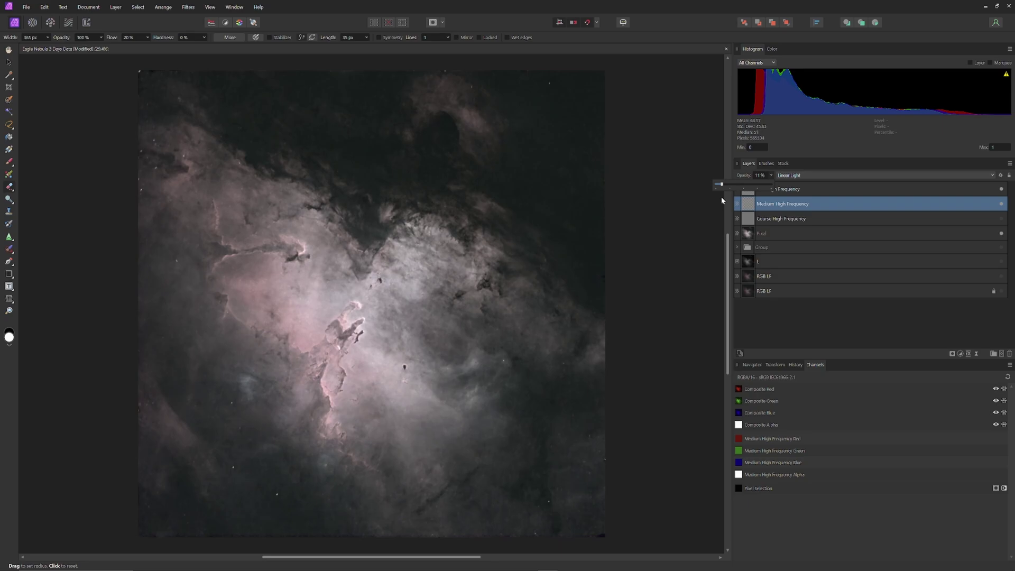
{"action": "mouse_move", "coordinate": [722, 199]}
{"action": "left_mouse_down"}
{"action": "mouse_move", "coordinate": [790, 189]}
{"action": "mouse_move", "coordinate": [358, 338]}
{"action": "mouse_move", "coordinate": [697, 191]}
{"action": "mouse_move", "coordinate": [730, 189]}
{"action": "left_mouse_up"}
{"action": "mouse_move", "coordinate": [733, 191]}
{"action": "left_mouse_down"}
{"action": "mouse_move", "coordinate": [713, 191]}
{"action": "mouse_move", "coordinate": [724, 195]}
{"action": "left_mouse_up"}
{"action": "mouse_move", "coordinate": [725, 195]}
{"action": "left_mouse_down"}
{"action": "mouse_move", "coordinate": [719, 186]}
{"action": "mouse_move", "coordinate": [741, 191]}
{"action": "left_mouse_up"}
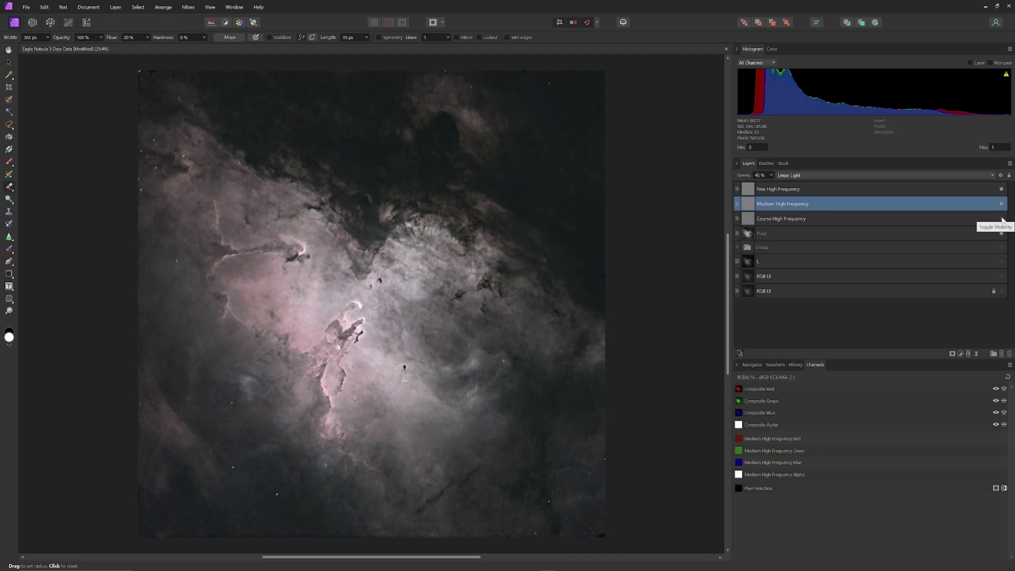
{"action": "left_click", "coordinate": [1002, 219]}
Retune Course High Frequency's opacity, then swap Fine for Medium High Frequency and fade it
{"action": "left_click", "coordinate": [913, 218]}
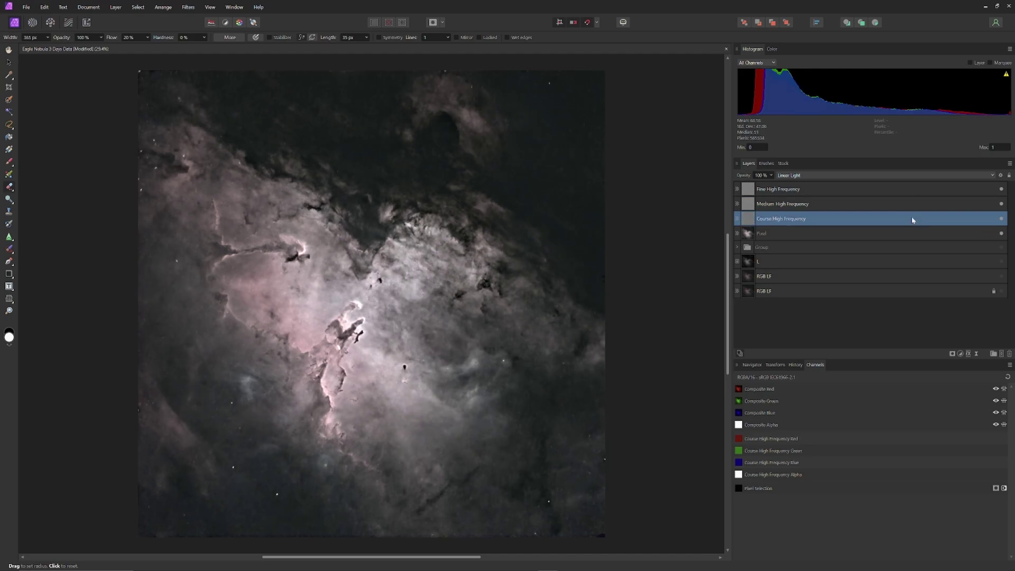
{"action": "left_click_drag", "start_coordinate": [771, 176], "coordinate": [661, 196]}
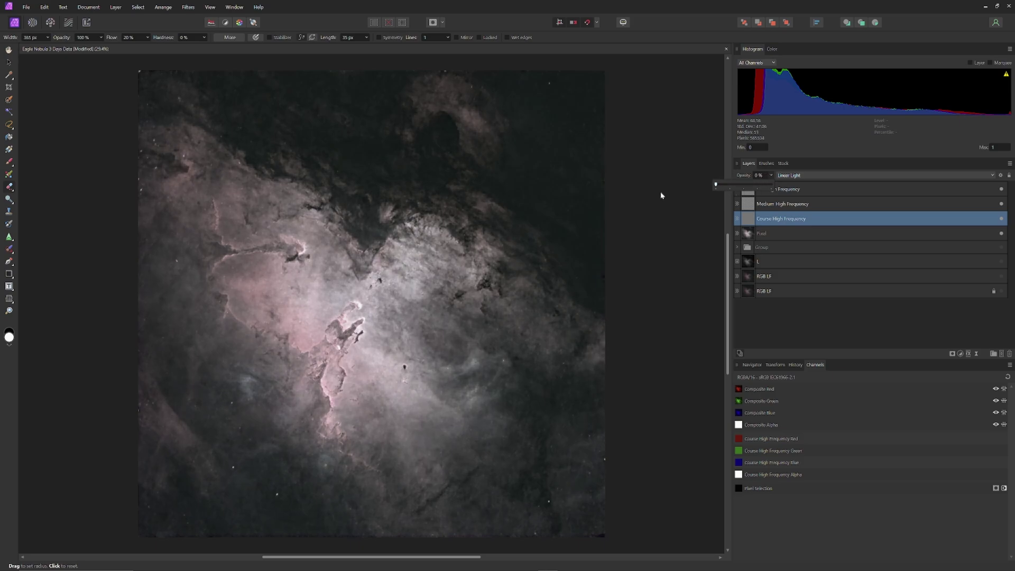
{"action": "left_click_drag", "start_coordinate": [727, 191], "coordinate": [687, 196]}
{"action": "left_click", "coordinate": [1001, 190]}
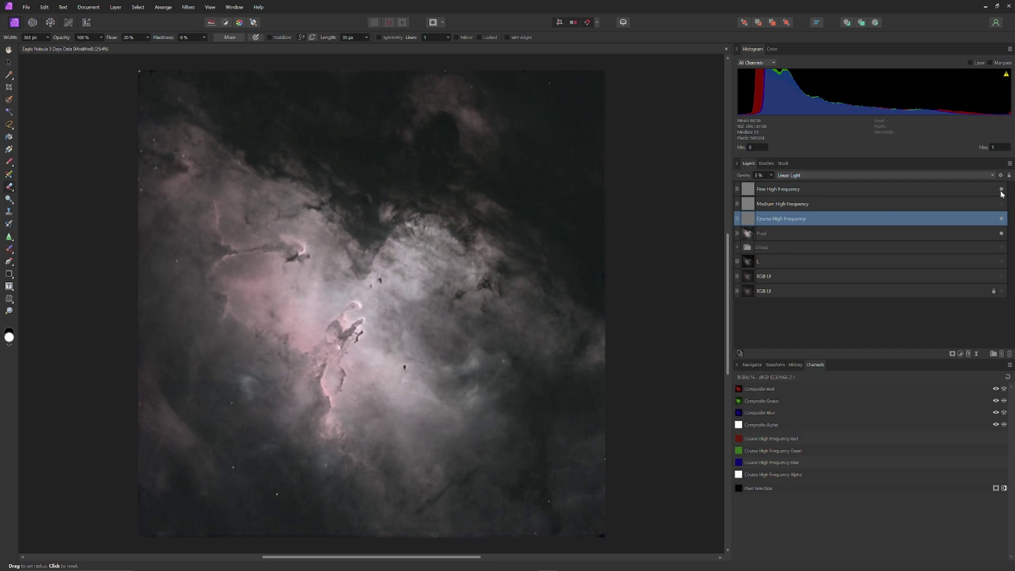
{"action": "left_click", "coordinate": [1001, 204]}
{"action": "left_click", "coordinate": [771, 176]}
{"action": "left_click_drag", "start_coordinate": [773, 186], "coordinate": [767, 185]}
Toggle Fine and Medium High Frequency visibility to compare their effect
{"action": "left_click", "coordinate": [1001, 190]}
{"action": "left_click", "coordinate": [1001, 204]}
{"action": "left_click", "coordinate": [1002, 190]}
{"action": "left_click", "coordinate": [1002, 189]}
{"action": "left_click", "coordinate": [1002, 204]}
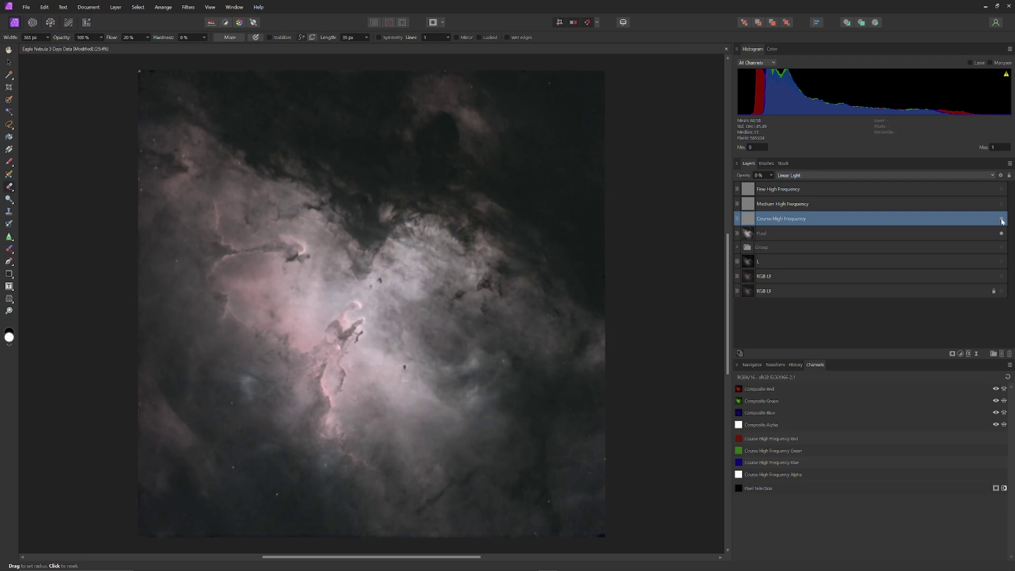
Set Coarse High Frequency opacity to 22% and show Fine High Frequency again
{"action": "left_click", "coordinate": [770, 176]}
{"action": "left_click_drag", "start_coordinate": [773, 186], "coordinate": [786, 185]}
{"action": "mouse_move", "coordinate": [786, 186]}
{"action": "left_mouse_down"}
{"action": "mouse_move", "coordinate": [772, 186]}
{"action": "mouse_move", "coordinate": [783, 187]}
{"action": "left_mouse_up"}
{"action": "left_click", "coordinate": [771, 175]}
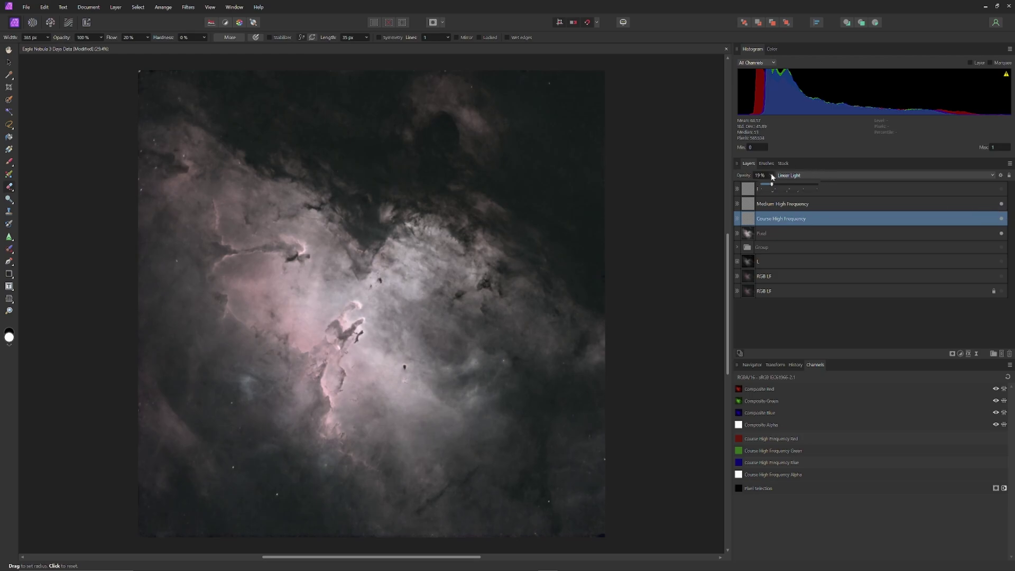
{"action": "left_click_drag", "start_coordinate": [772, 187], "coordinate": [770, 186]}
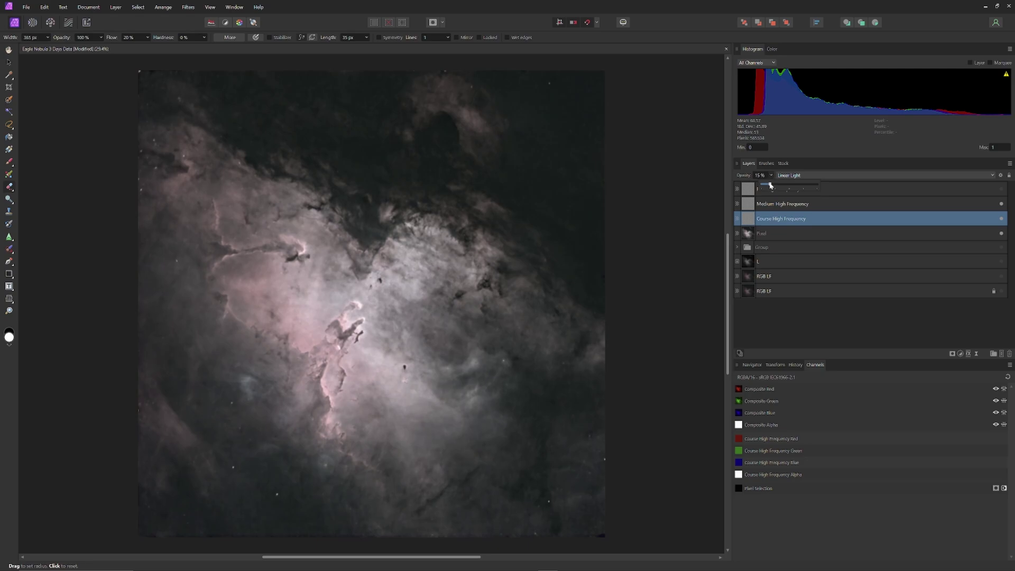
{"action": "left_click", "coordinate": [786, 10]}
{"action": "left_click", "coordinate": [1002, 189]}
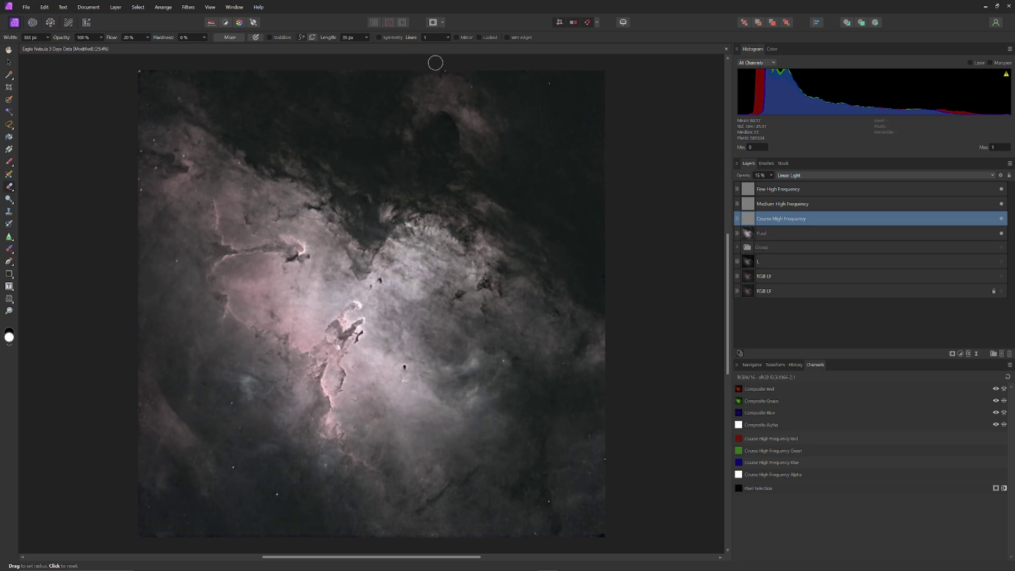
Select the Fine High Frequency layer and set up the Erase Brush at about 1476 px
{"action": "left_click", "coordinate": [787, 189]}
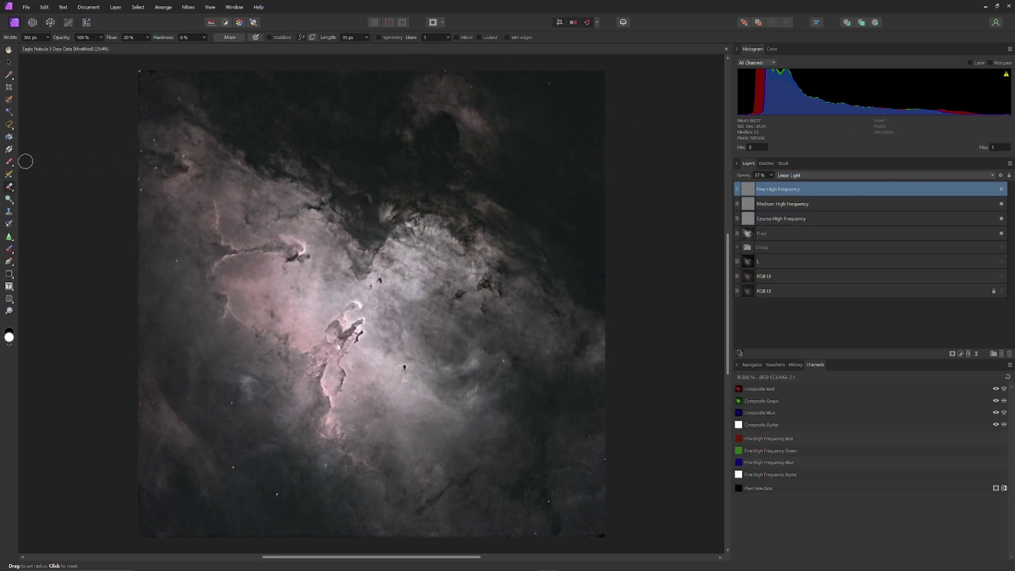
{"action": "left_click", "coordinate": [9, 162]}
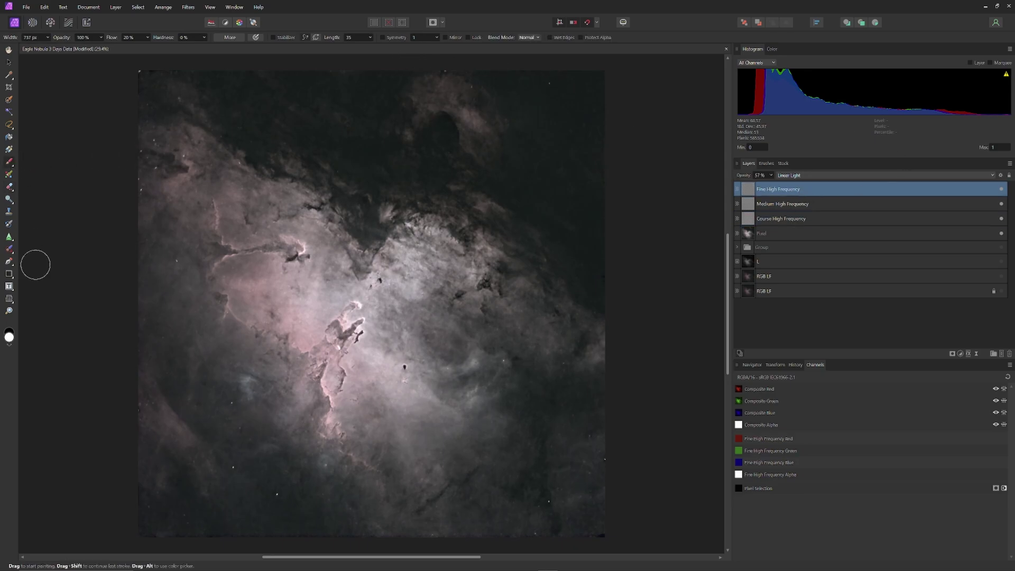
{"action": "left_click", "coordinate": [772, 49]}
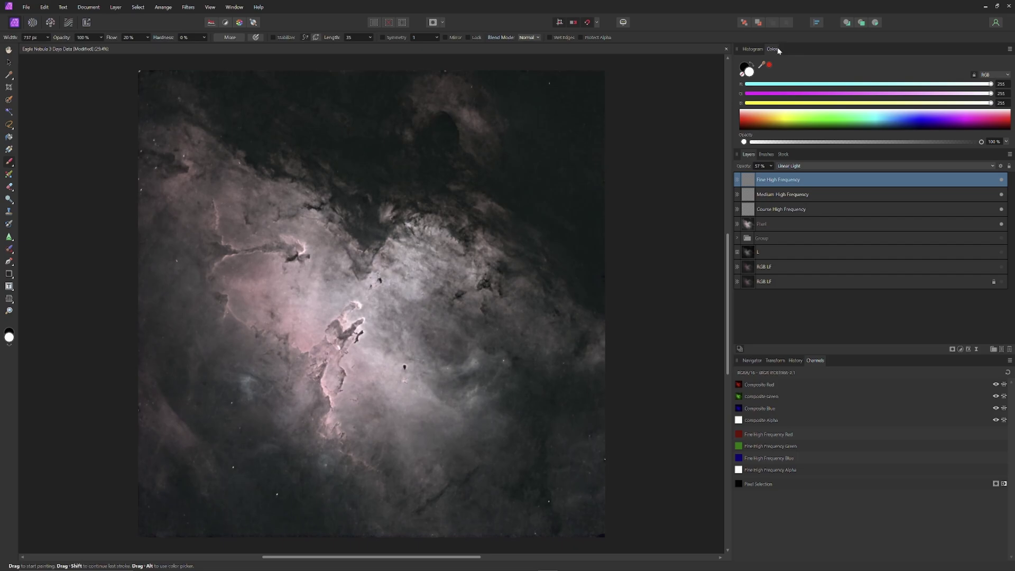
{"action": "key", "text": "bracketright"}
{"action": "key", "text": "bracketright"}
{"action": "key", "text": "bracketright"}
{"action": "key", "text": "bracketright"}
{"action": "key", "text": "bracketright"}
{"action": "key", "text": "bracketright"}
{"action": "left_click", "coordinate": [9, 187]}
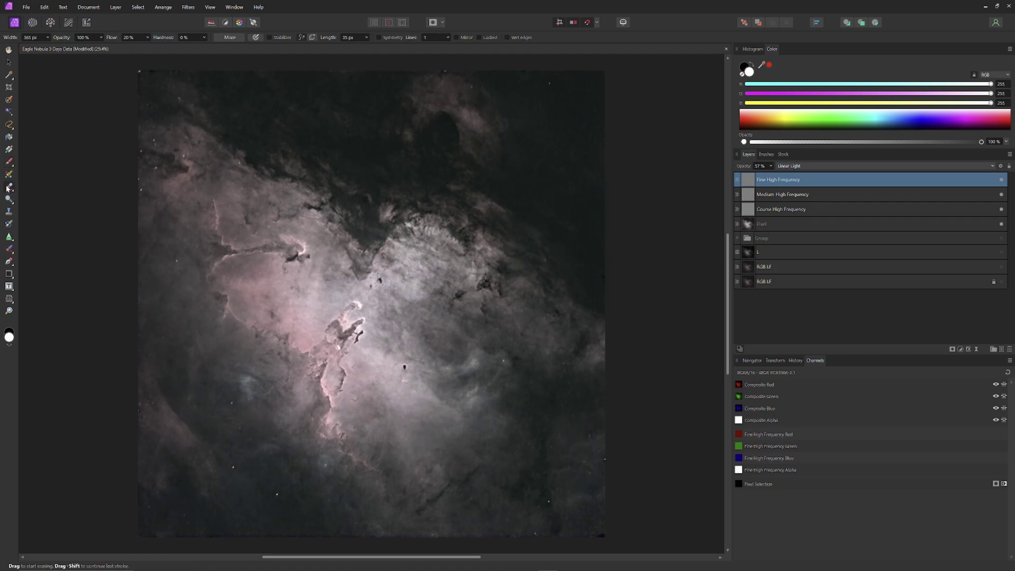
{"action": "key", "text": "bracketright"}
{"action": "key", "text": "bracketright"}
{"action": "key", "text": "bracketright"}
{"action": "key", "text": "bracketright"}
{"action": "key", "text": "bracketright"}
{"action": "key", "text": "bracketright"}
{"action": "key", "text": "bracketright"}
{"action": "key", "text": "bracketright"}
{"action": "key", "text": "bracketright"}
{"action": "key", "text": "bracketright"}
{"action": "key", "text": "bracketright"}
{"action": "key", "text": "bracketright"}
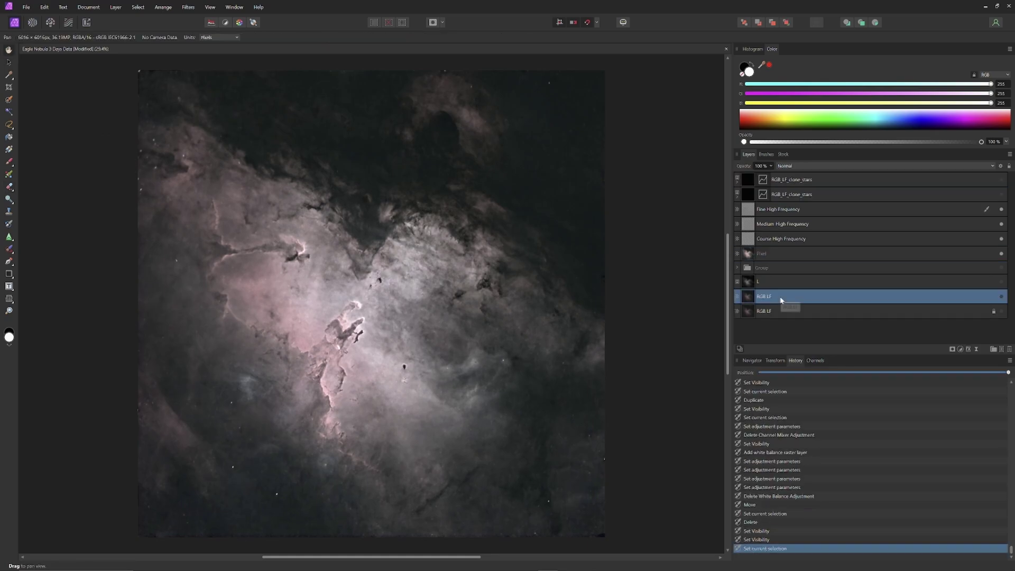
Duplicate the RGB LF layer and move the copy above the Pixel layer
{"action": "right_click", "coordinate": [782, 297]}
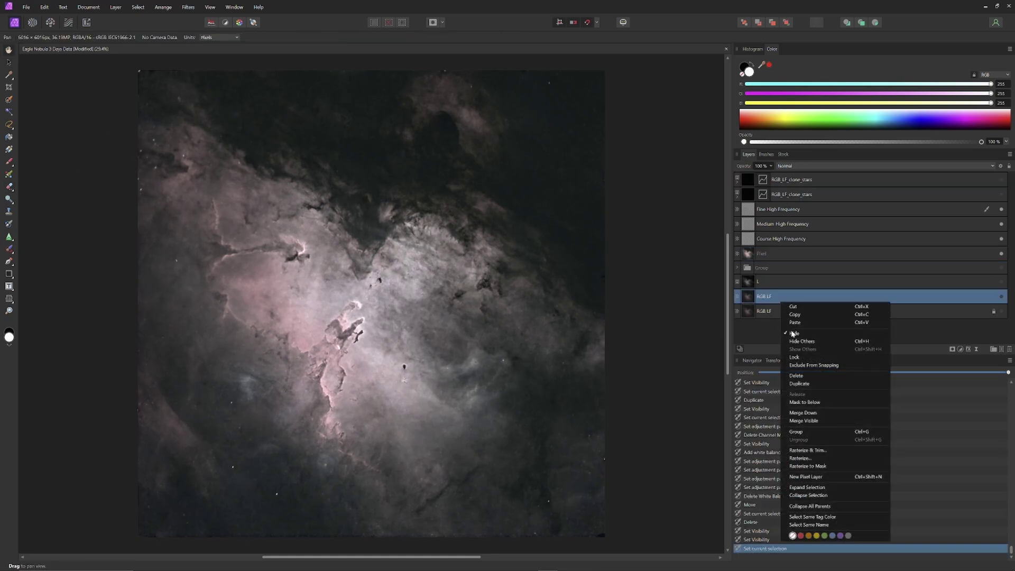
{"action": "left_click", "coordinate": [799, 384]}
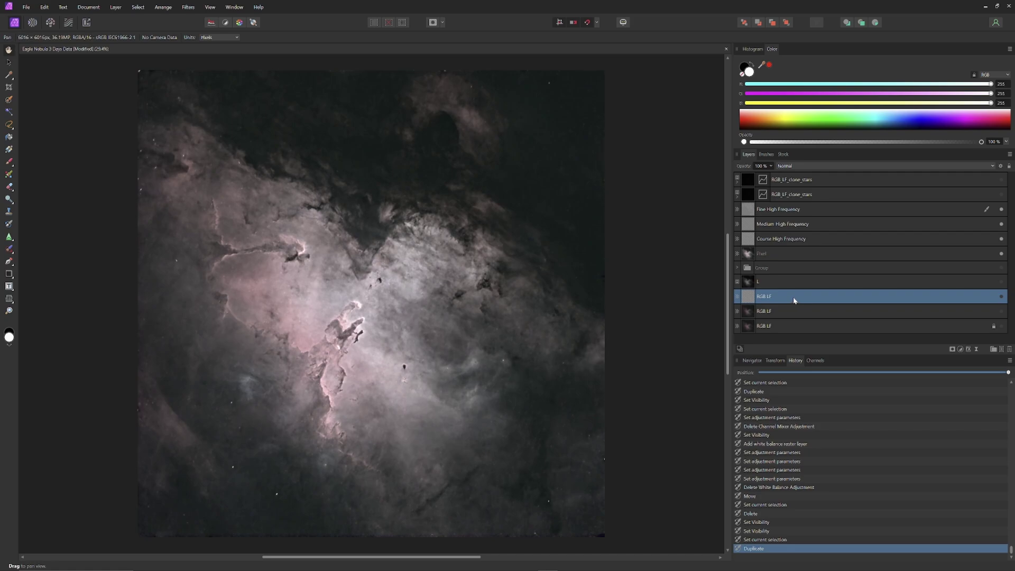
{"action": "left_click_drag", "start_coordinate": [795, 301], "coordinate": [795, 297]}
{"action": "left_click_drag", "start_coordinate": [795, 275], "coordinate": [794, 248]}
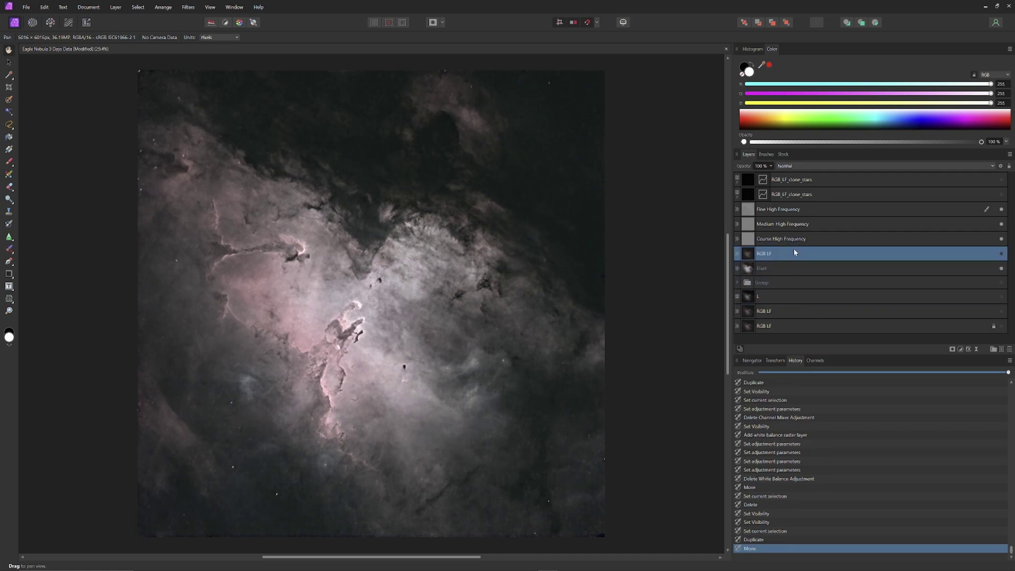
Rename the copy 'Looking for Color' and toggle its visibility
{"action": "double_click", "coordinate": [764, 254]}
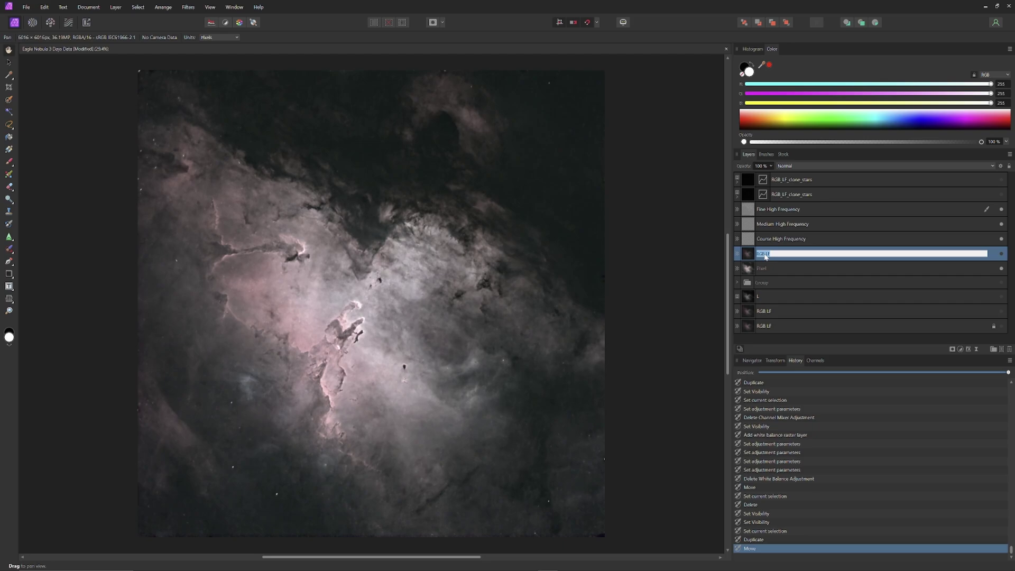
{"action": "type", "text": "Looking for Color"}
{"action": "key", "text": "Return"}
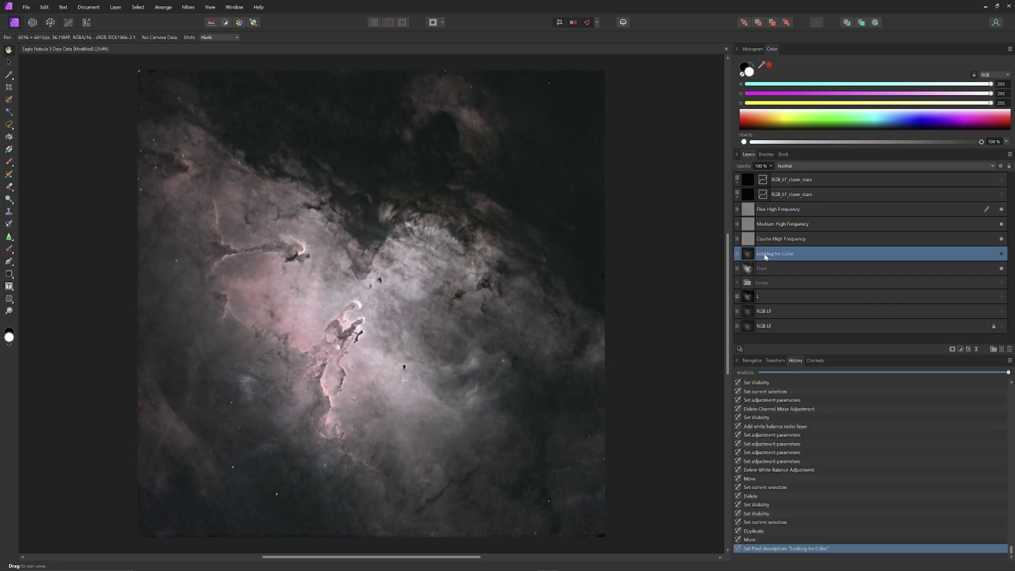
{"action": "left_click", "coordinate": [1002, 254]}
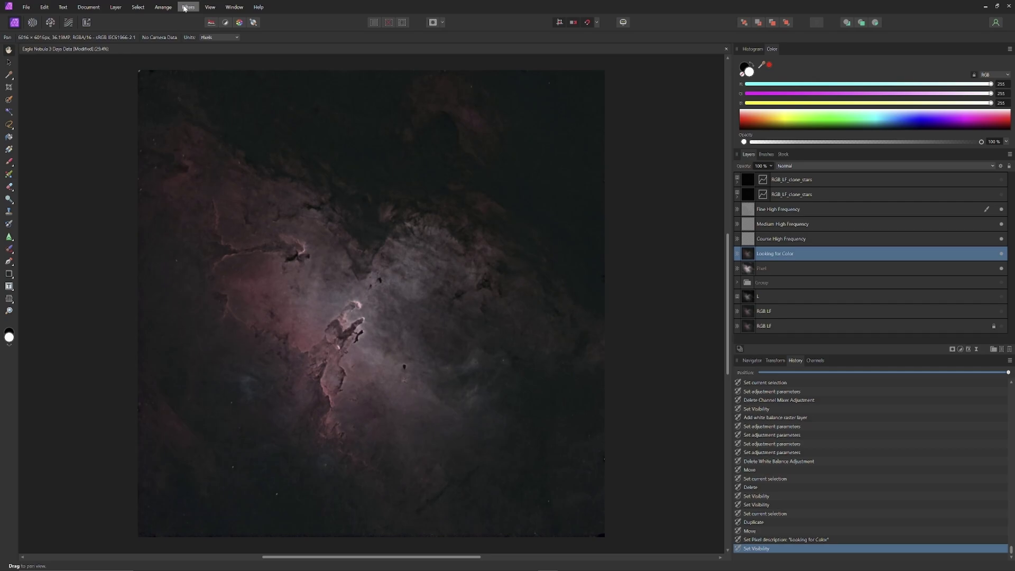
{"action": "left_click", "coordinate": [185, 8]}
Apply Frequency Separation to Looking for Color with a 100 px radius
{"action": "left_click", "coordinate": [204, 69]}
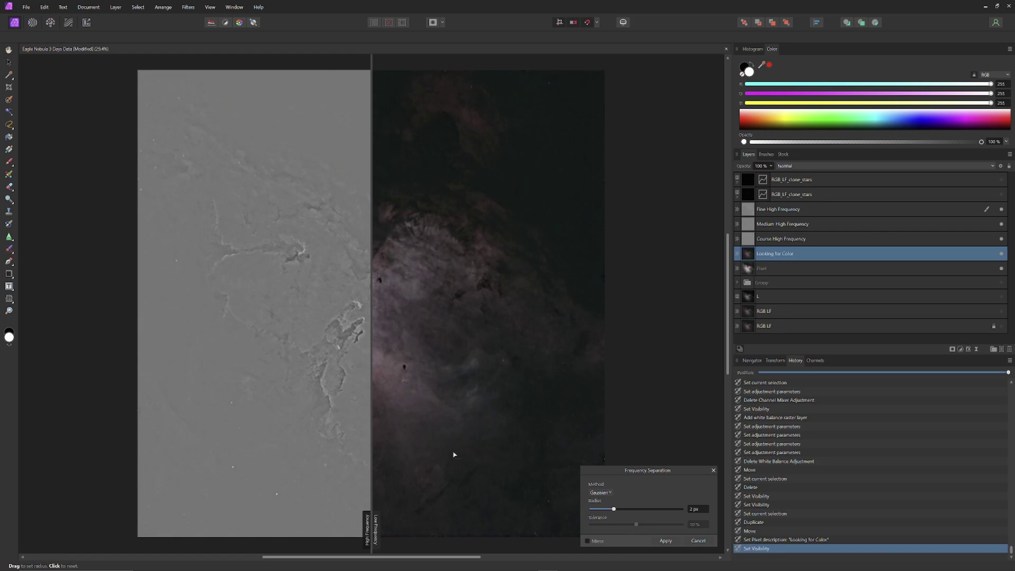
{"action": "left_click_drag", "start_coordinate": [613, 508], "coordinate": [733, 511]}
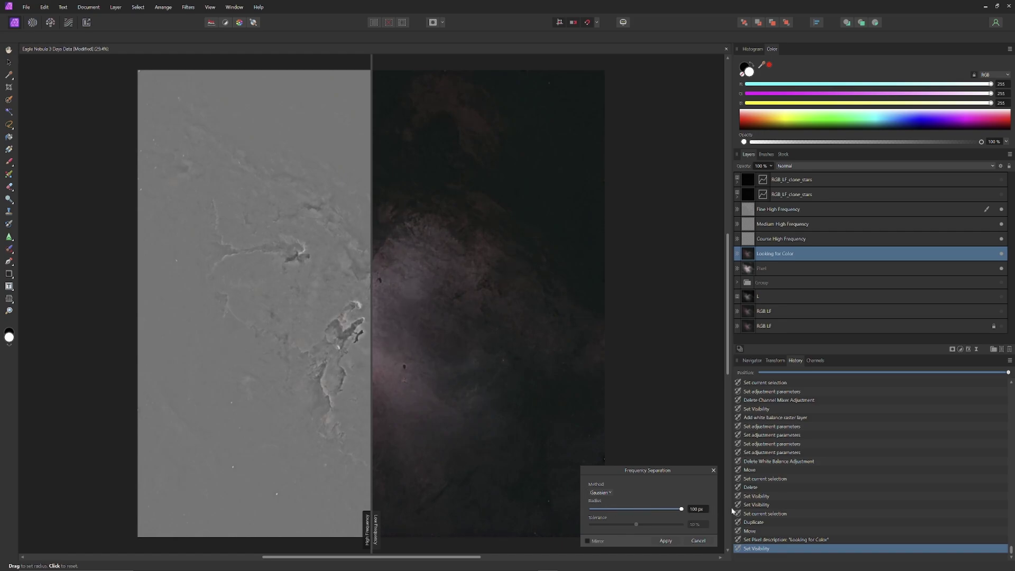
{"action": "left_click", "coordinate": [666, 540]}
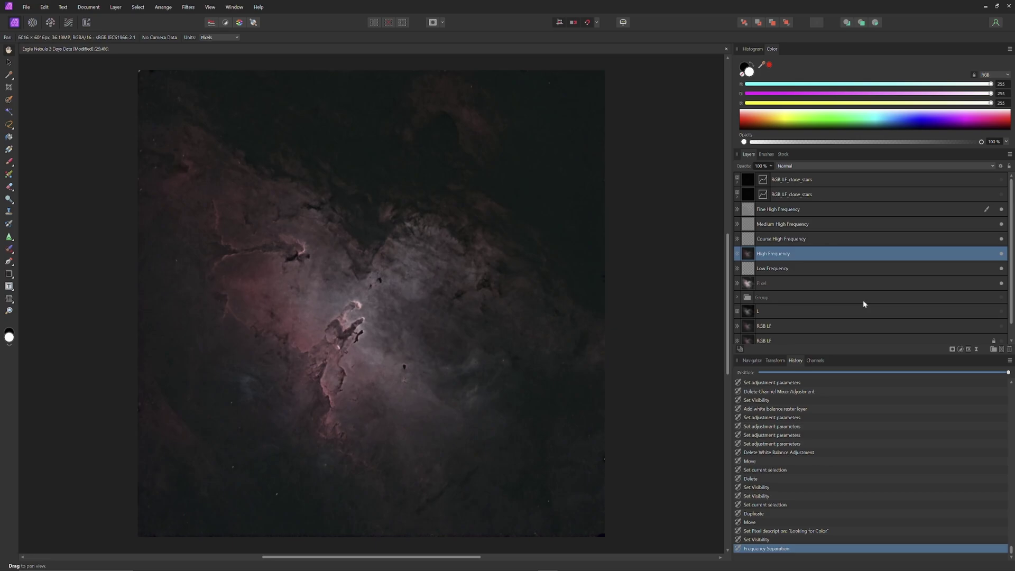
Delete the resulting High Frequency layer, keeping only Low Frequency
{"action": "right_click", "coordinate": [908, 257]}
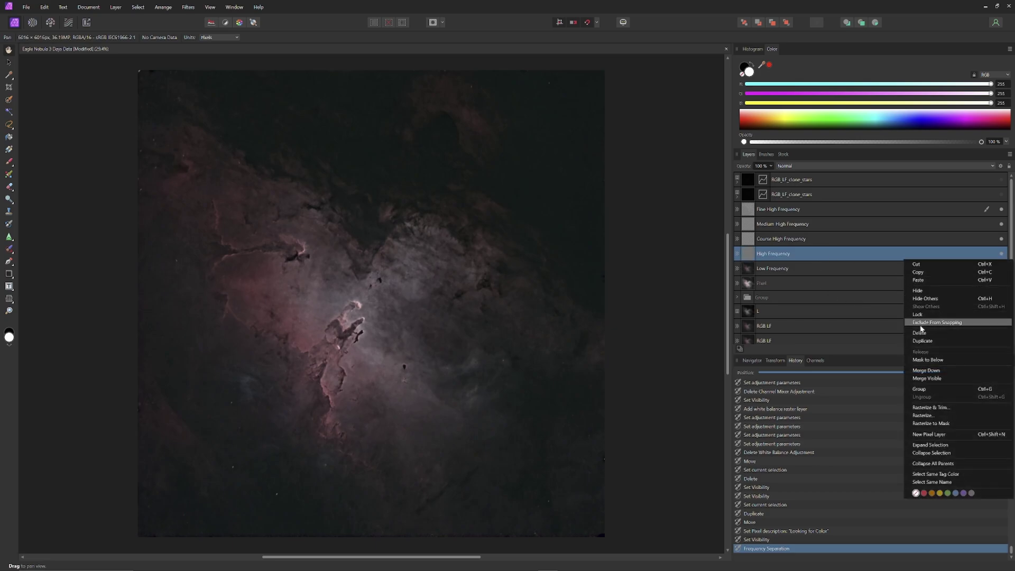
{"action": "left_click", "coordinate": [921, 333]}
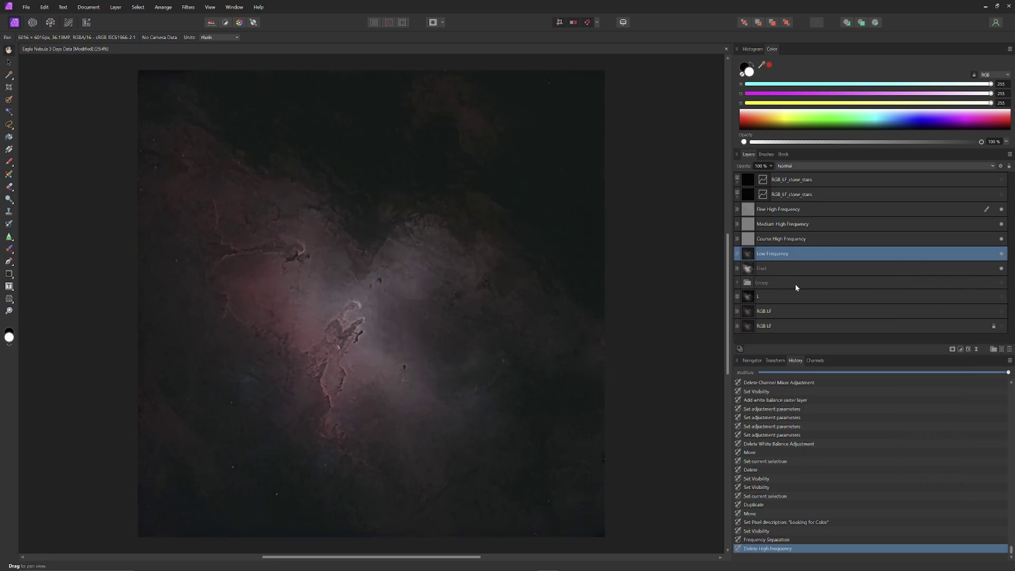
{"action": "left_click", "coordinate": [961, 349]}
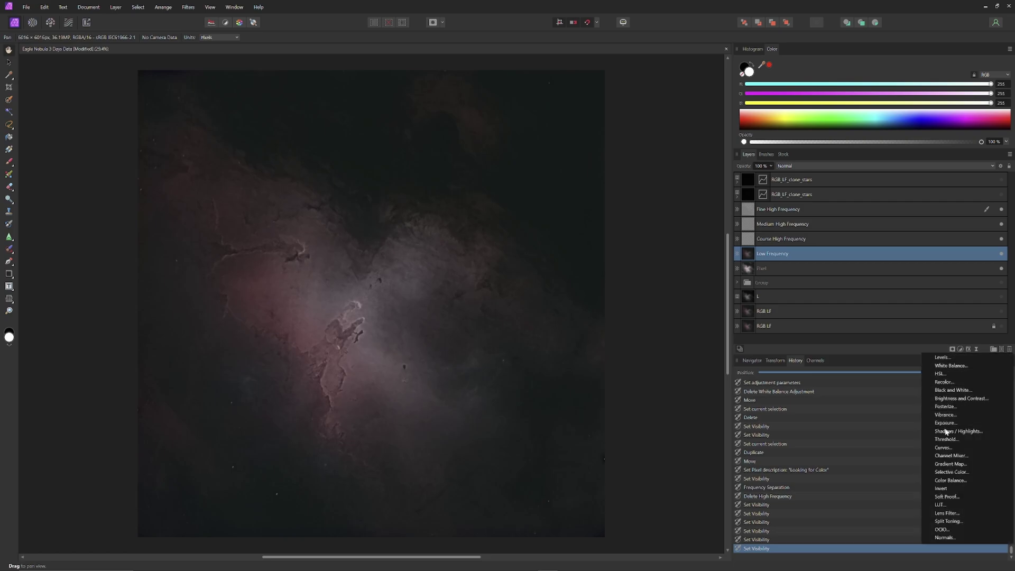
Add a Curves adjustment, steepen the Master curve and shape two Green channel points
{"action": "left_click", "coordinate": [944, 448]}
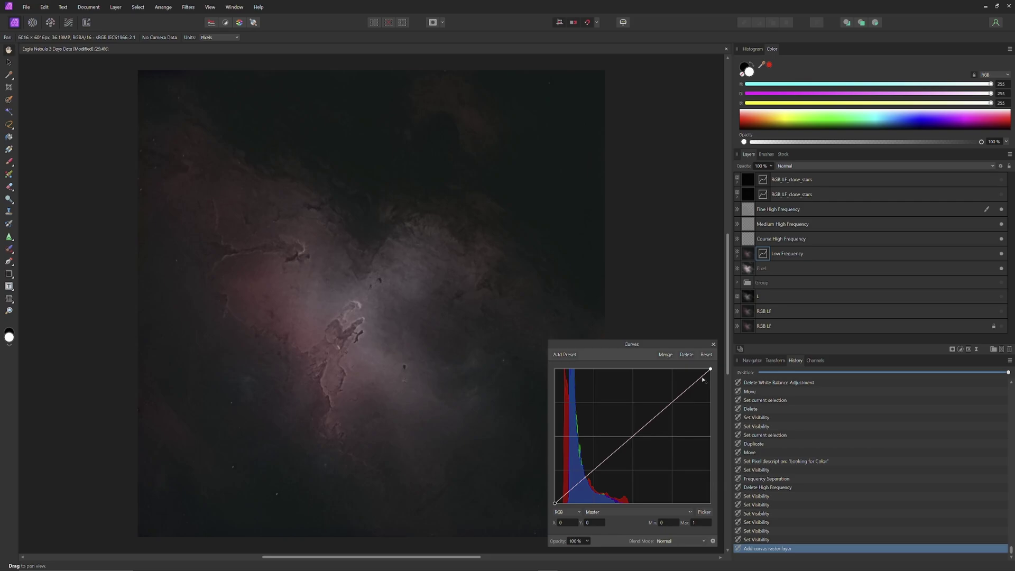
{"action": "left_click_drag", "start_coordinate": [710, 369], "coordinate": [648, 364]}
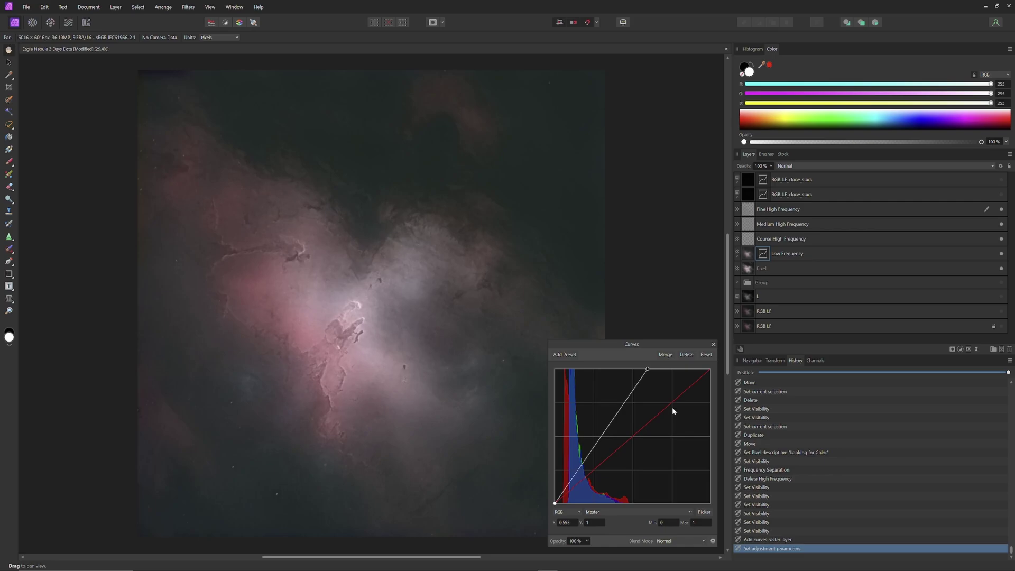
{"action": "left_click", "coordinate": [636, 510]}
{"action": "left_click", "coordinate": [614, 535]}
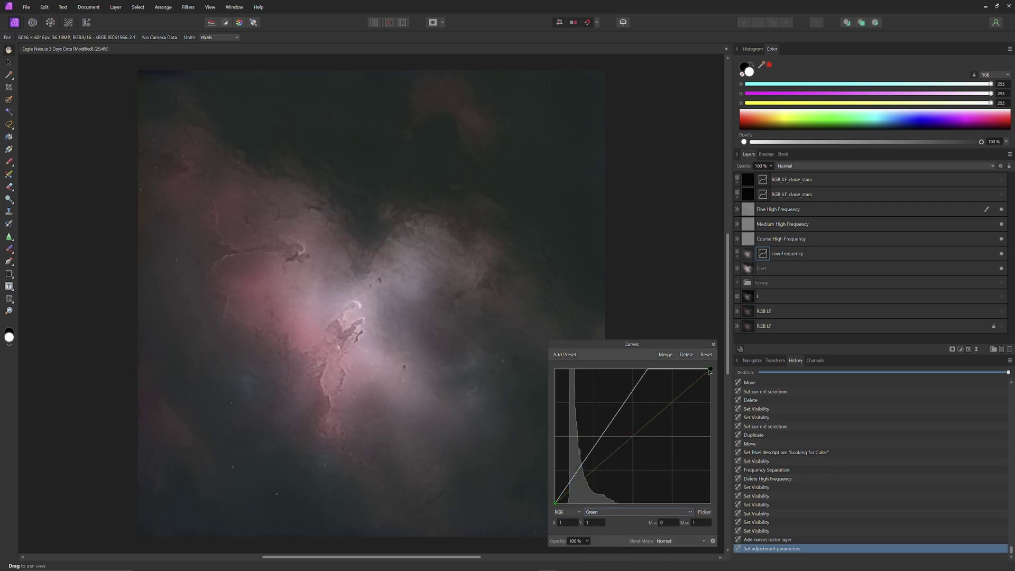
{"action": "left_click_drag", "start_coordinate": [601, 468], "coordinate": [598, 464]}
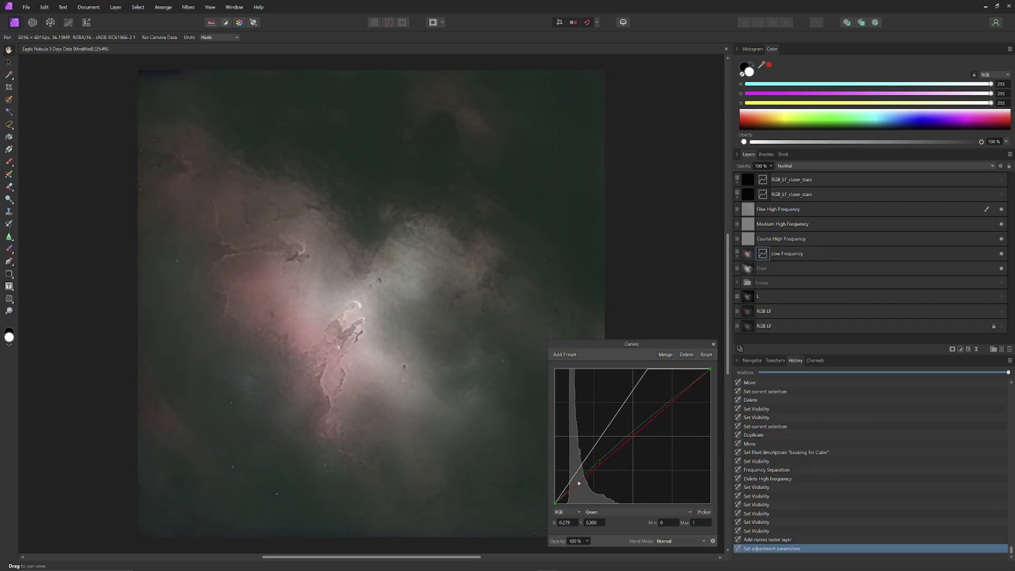
{"action": "left_click_drag", "start_coordinate": [580, 485], "coordinate": [579, 483]}
Lift the Blue curve's midtones, lower its shadows, and place Curves below Low Frequency
{"action": "left_click", "coordinate": [615, 512]}
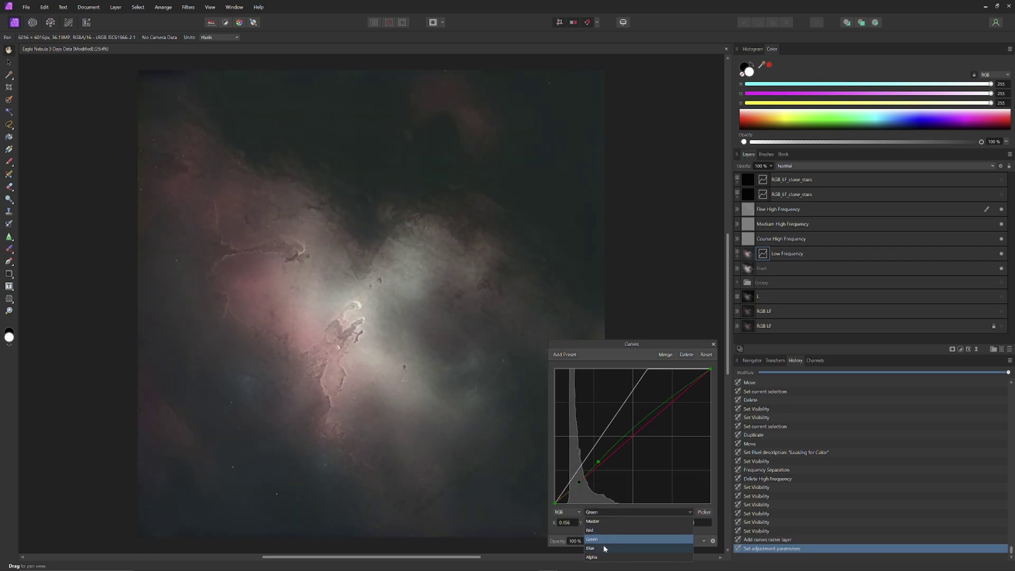
{"action": "left_click", "coordinate": [603, 547]}
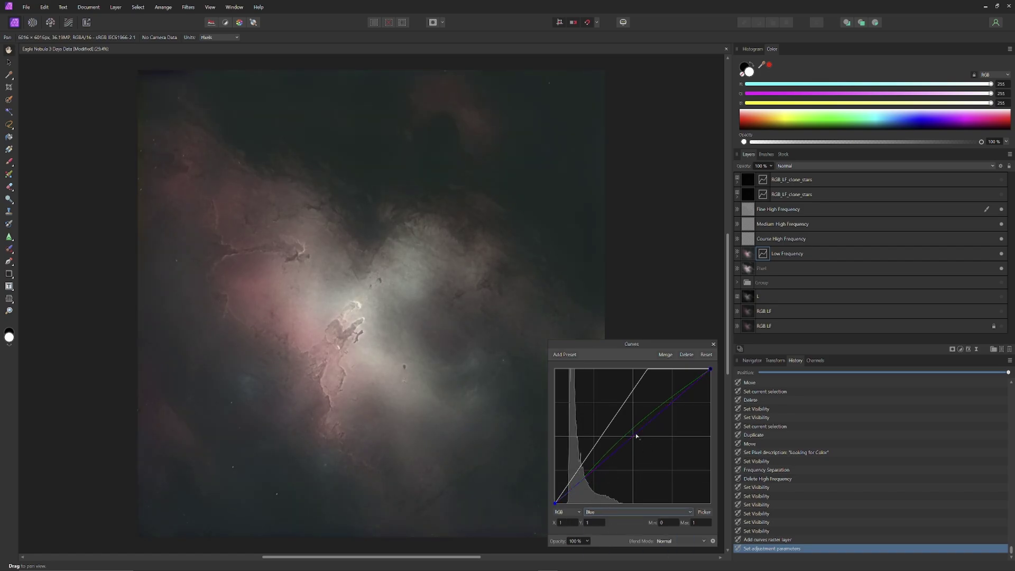
{"action": "left_click_drag", "start_coordinate": [637, 435], "coordinate": [629, 432]}
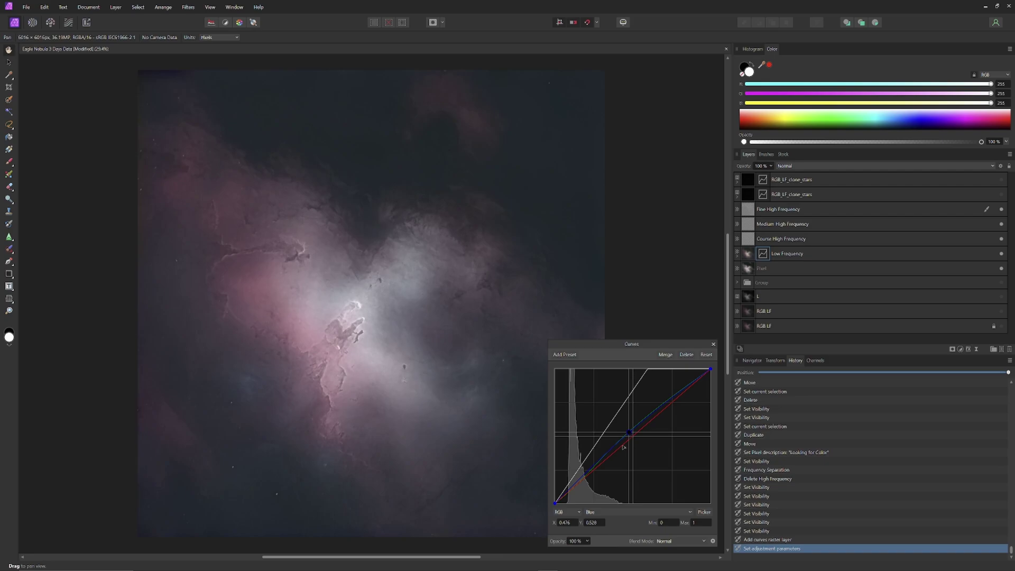
{"action": "left_click_drag", "start_coordinate": [592, 469], "coordinate": [589, 471]}
{"action": "left_click", "coordinate": [713, 344]}
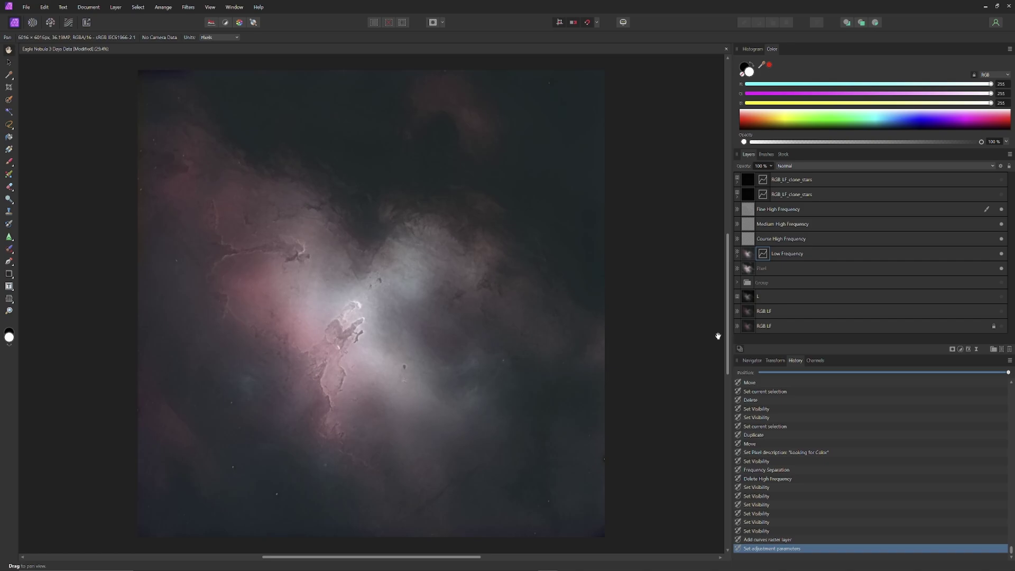
{"action": "left_click_drag", "start_coordinate": [802, 266], "coordinate": [801, 262]}
Set the Low Frequency layer's blend mode to Soft Light and its opacity to 47%
{"action": "left_click", "coordinate": [802, 258]}
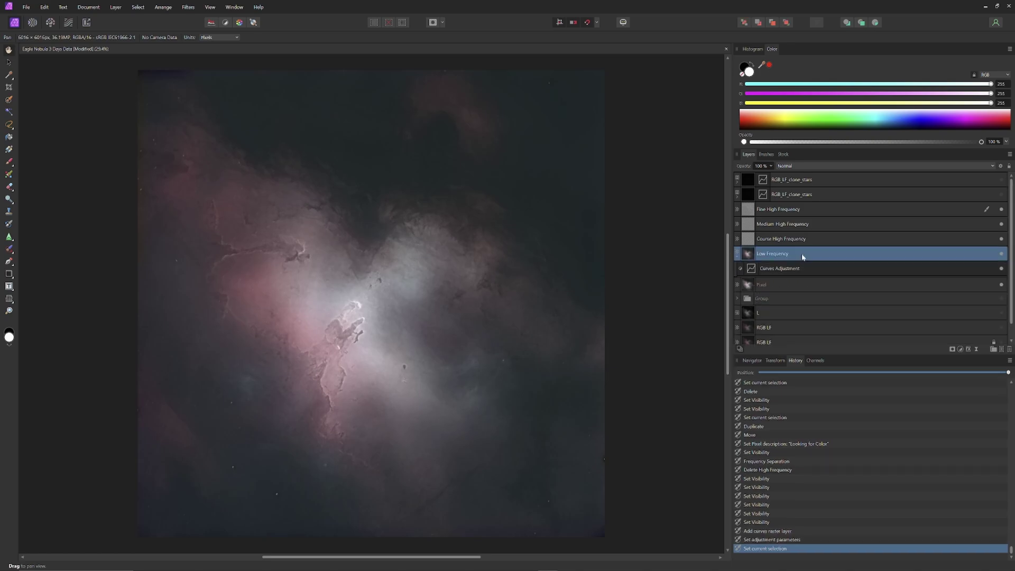
{"action": "left_click", "coordinate": [960, 350]}
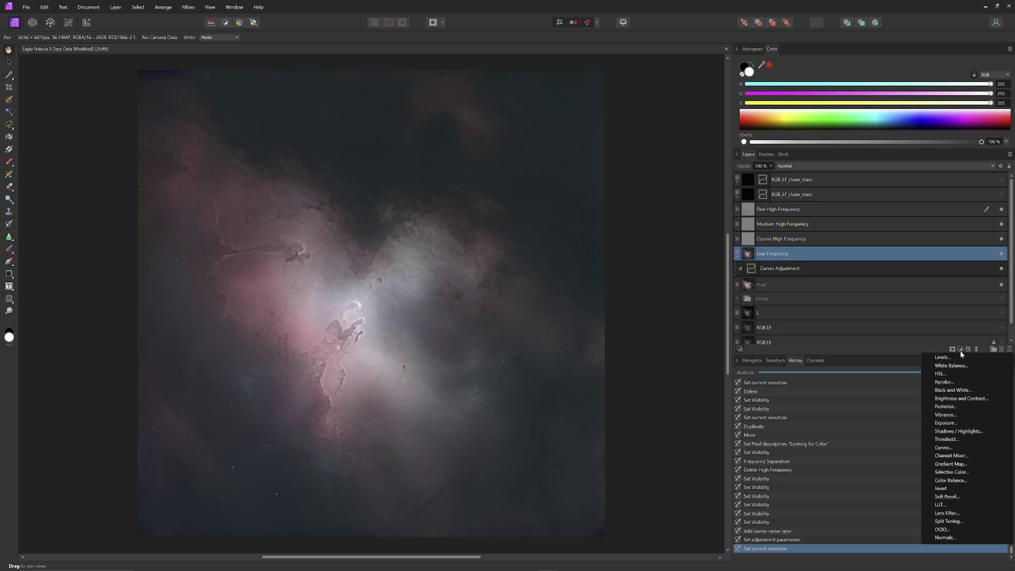
{"action": "left_click", "coordinate": [993, 166]}
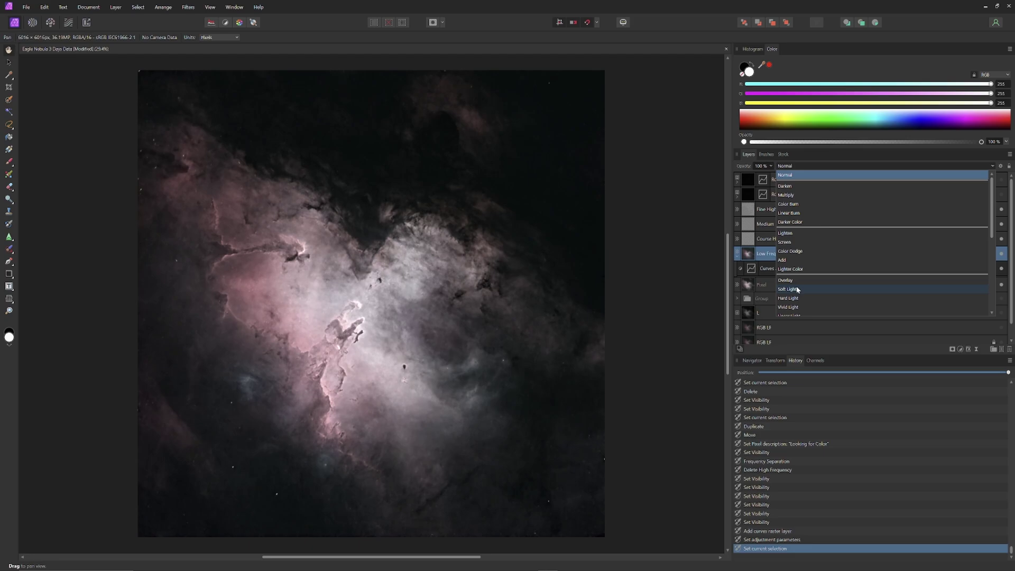
{"action": "left_click", "coordinate": [798, 290]}
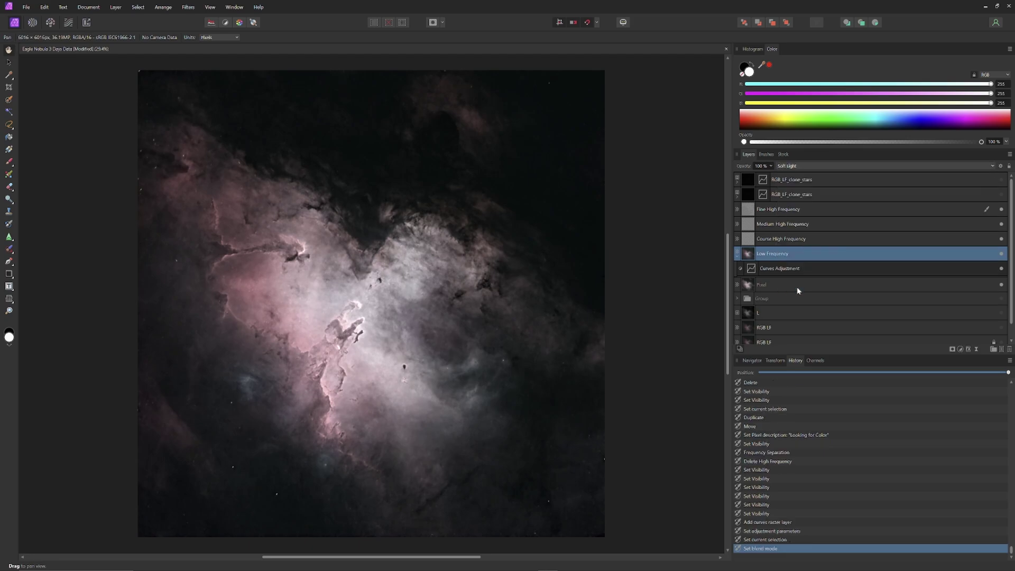
{"action": "left_click", "coordinate": [771, 165]}
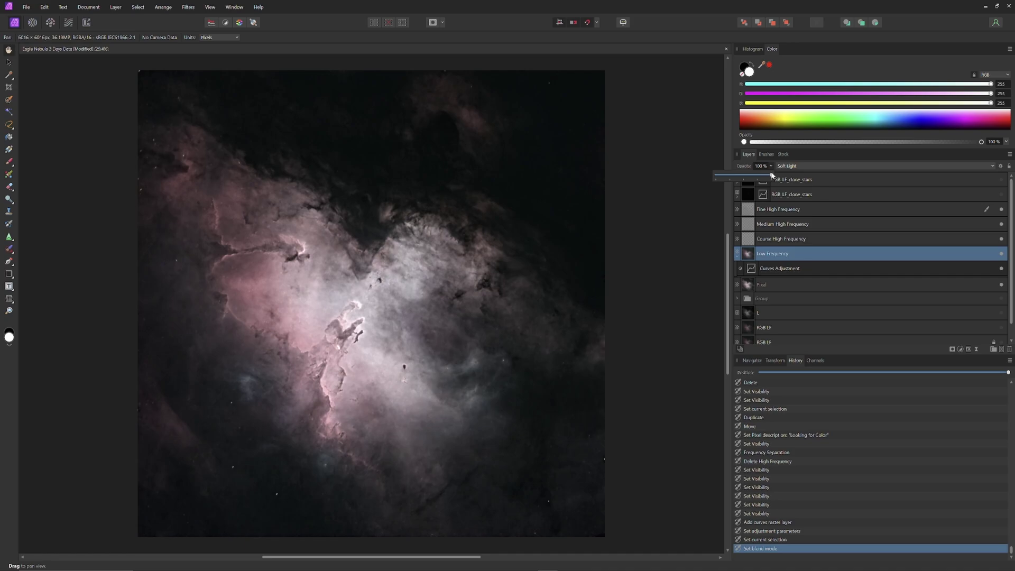
{"action": "left_click_drag", "start_coordinate": [773, 175], "coordinate": [742, 208]}
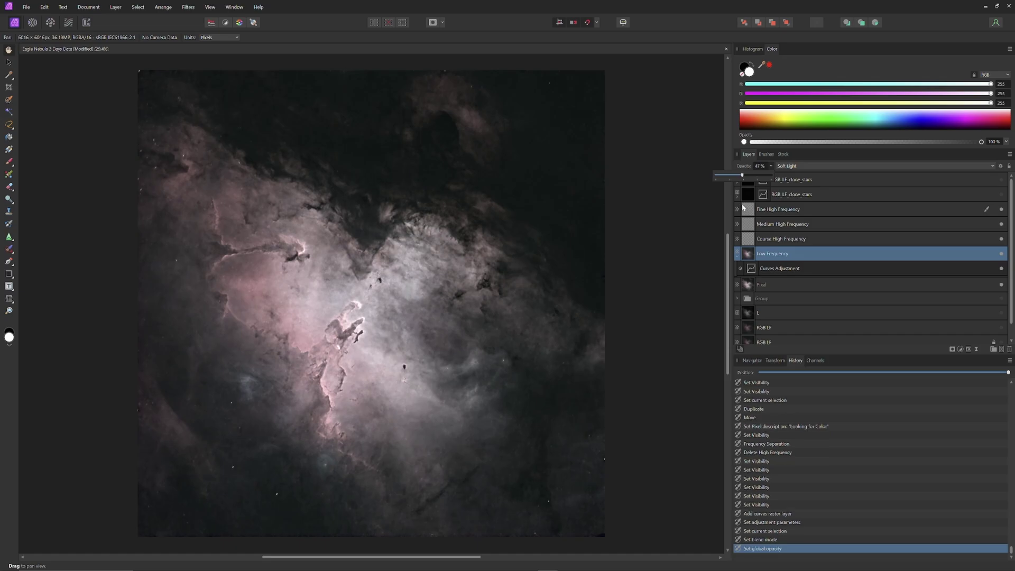